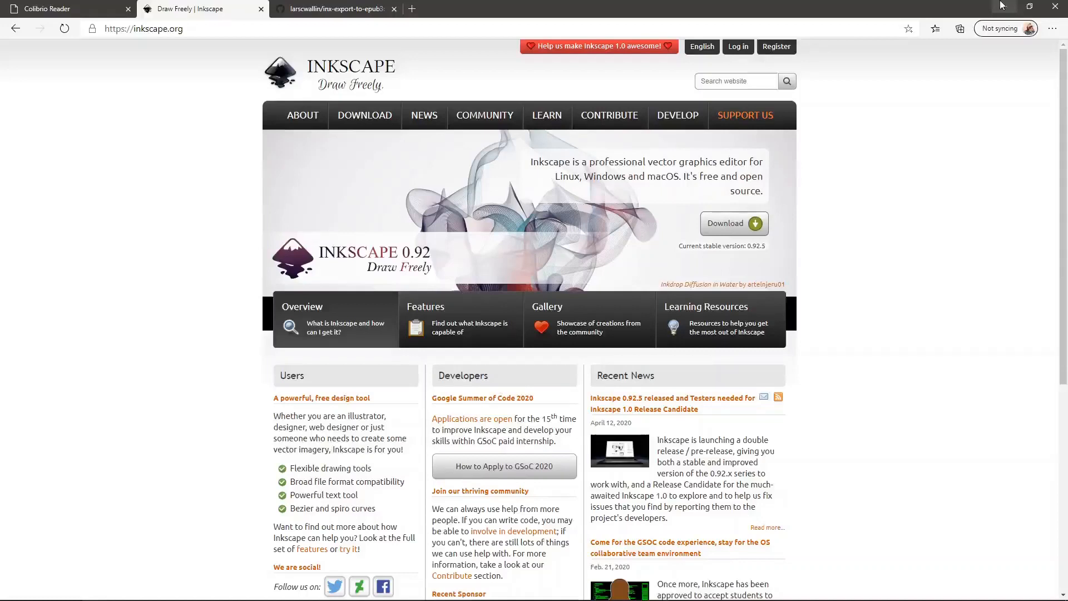
Glance at the extension's GitHub page, view the Inkscape 1.0rc1 release page, then switch to example-book.svg
{"action": "left_click", "coordinate": [377, 7]}
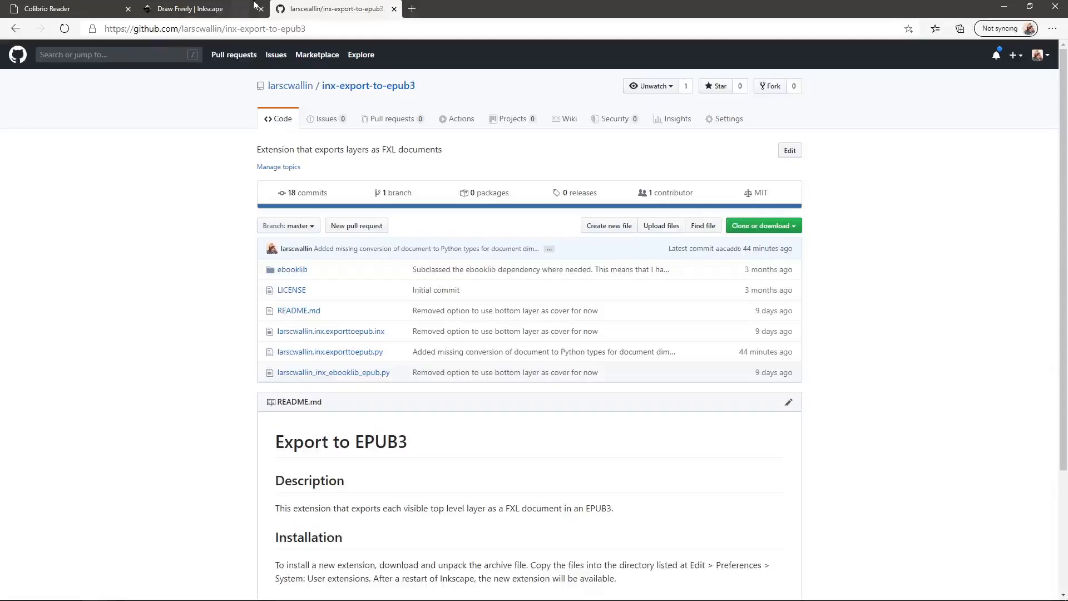
{"action": "left_click", "coordinate": [197, 7]}
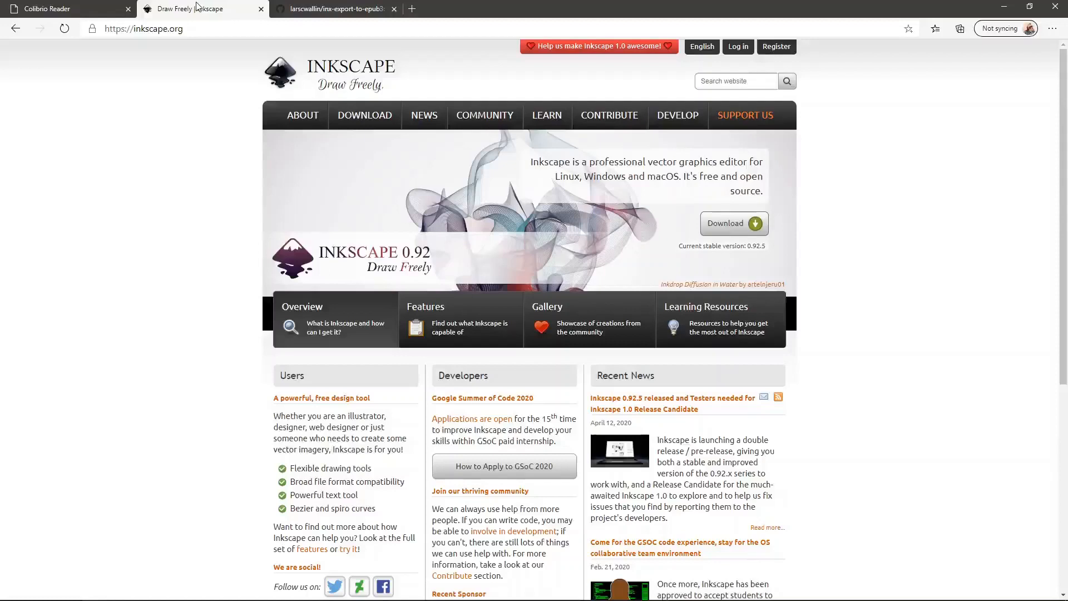
{"action": "mouse_move", "coordinate": [389, 117]}
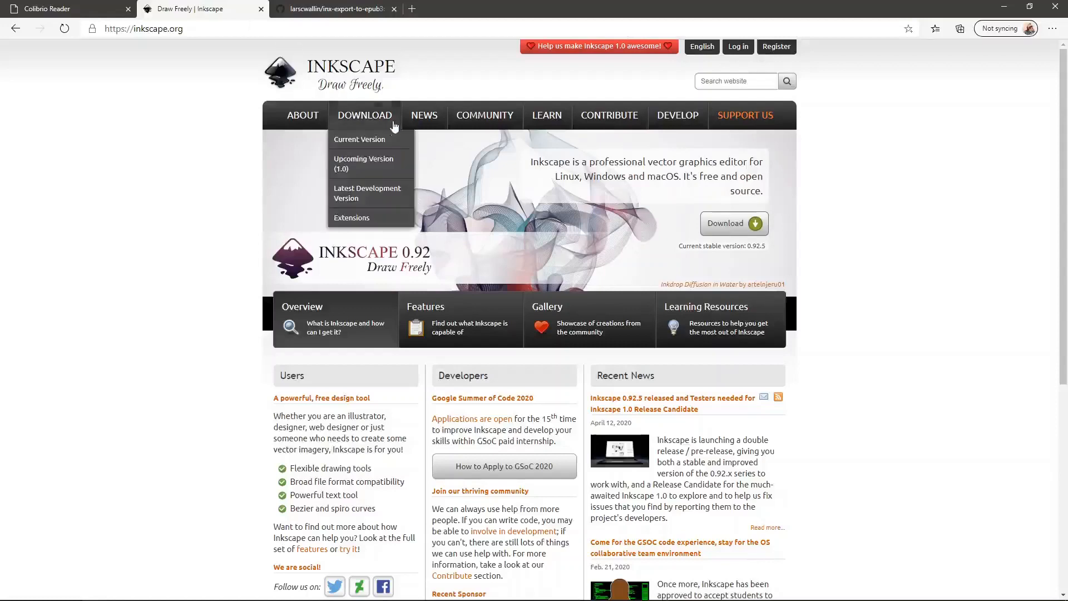
{"action": "left_click", "coordinate": [364, 164]}
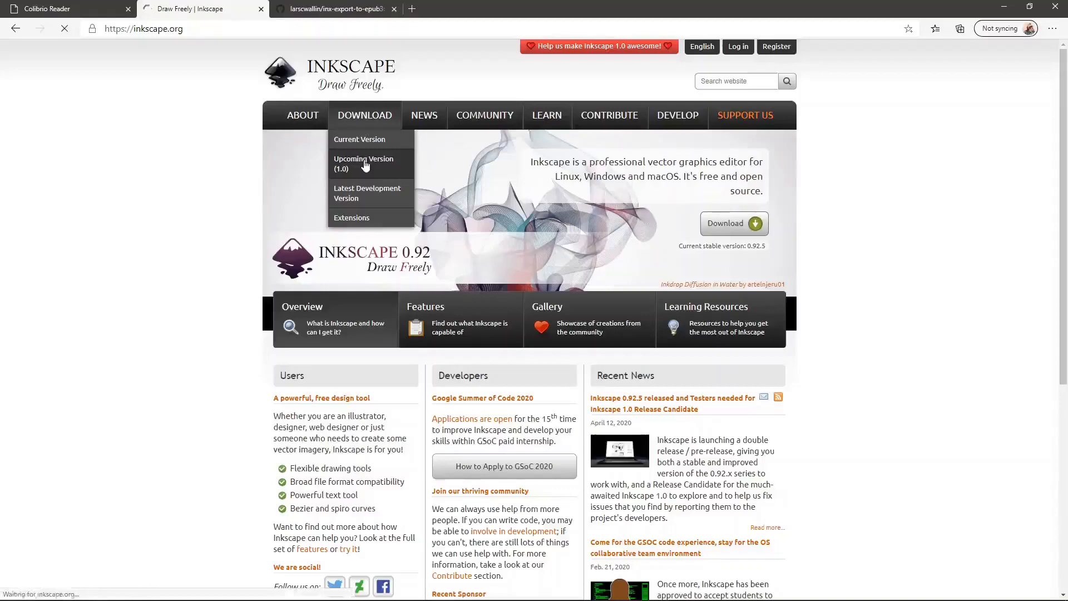
{"action": "scroll", "coordinate": [365, 165], "scroll_direction": "down", "scroll_amount": 2}
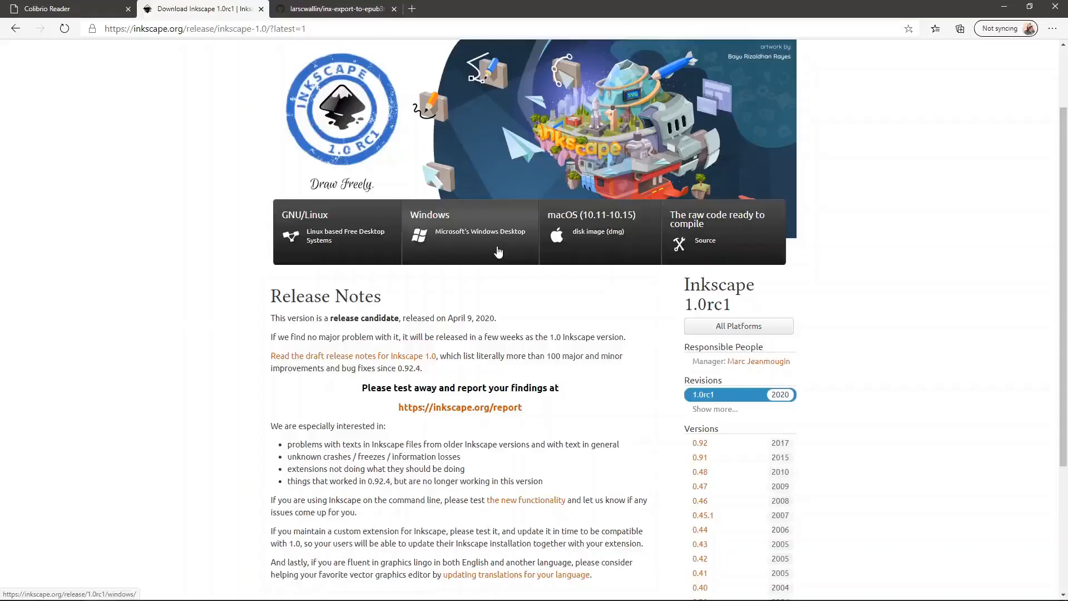
{"action": "key", "text": "alt+Tab"}
{"action": "key", "text": "alt+Tab"}
{"action": "key", "text": "alt+Tab"}
{"action": "key", "text": "alt+Tab"}
{"action": "key", "text": "alt+Tab"}
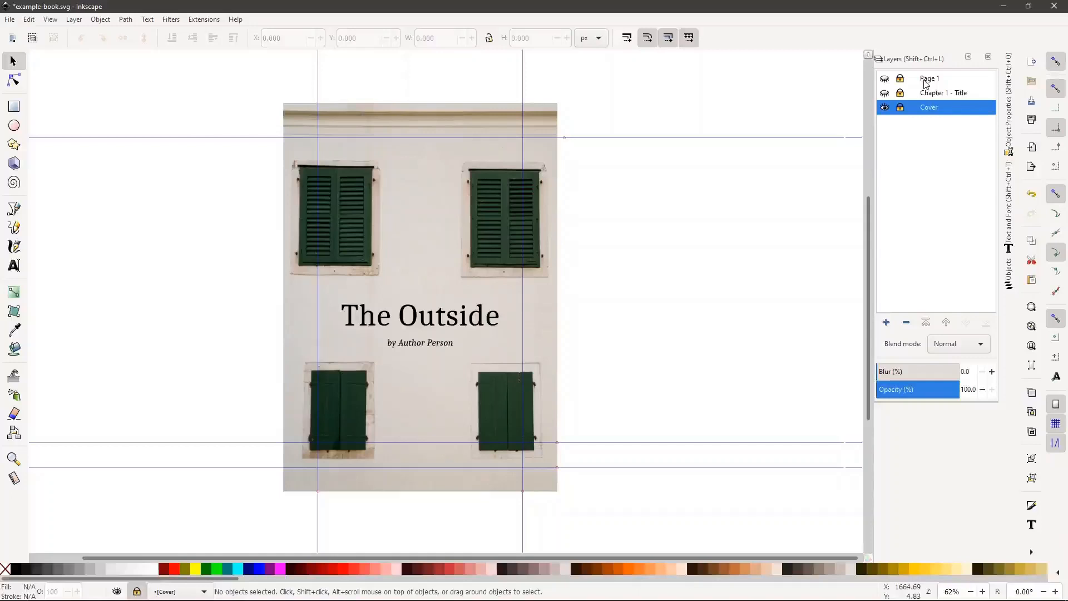
Toggle the Cover, Chapter 1 - Title and Page 1 layers one by one, ending with all three shown
{"action": "left_click", "coordinate": [884, 107]}
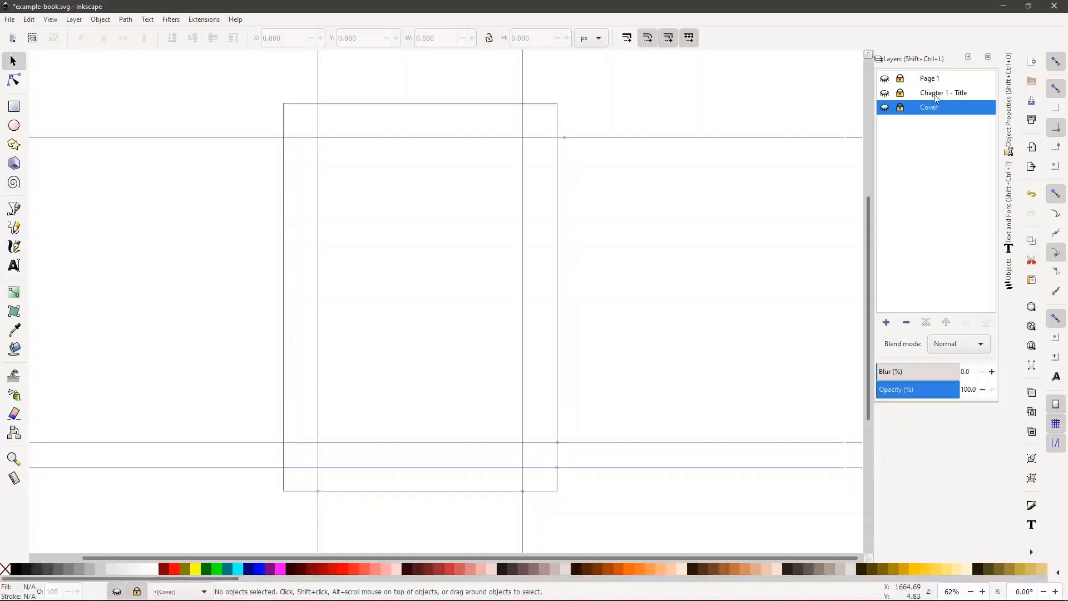
{"action": "left_click", "coordinate": [883, 94]}
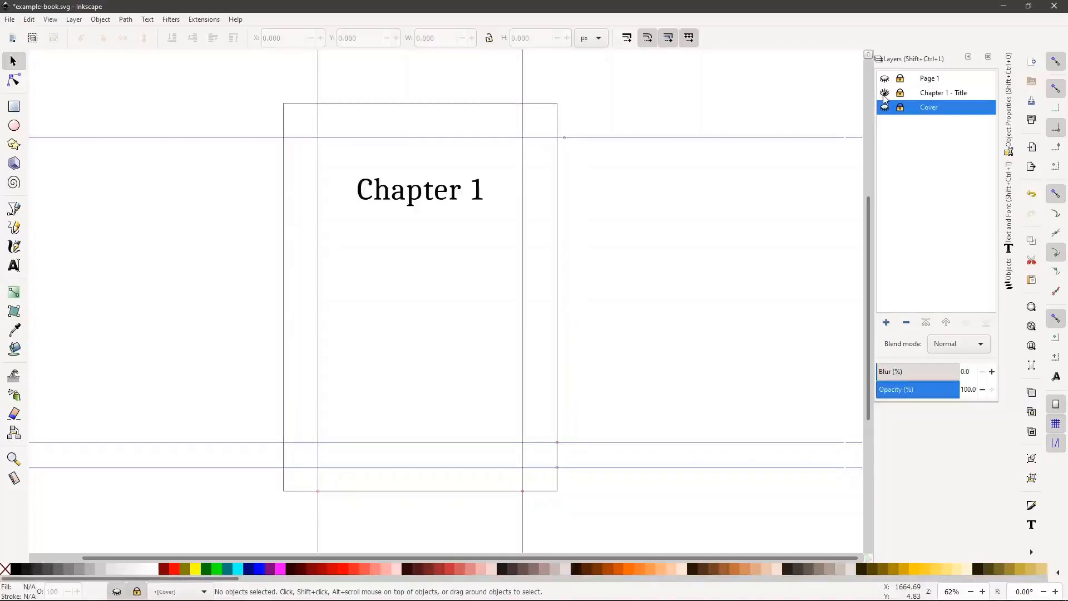
{"action": "left_click", "coordinate": [885, 95]}
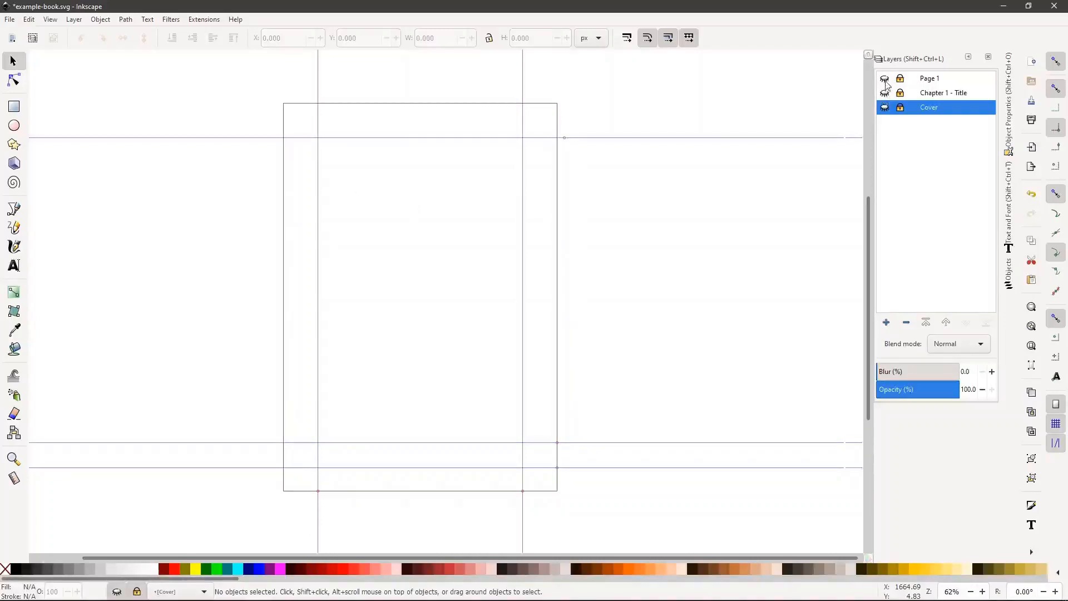
{"action": "left_click", "coordinate": [884, 79]}
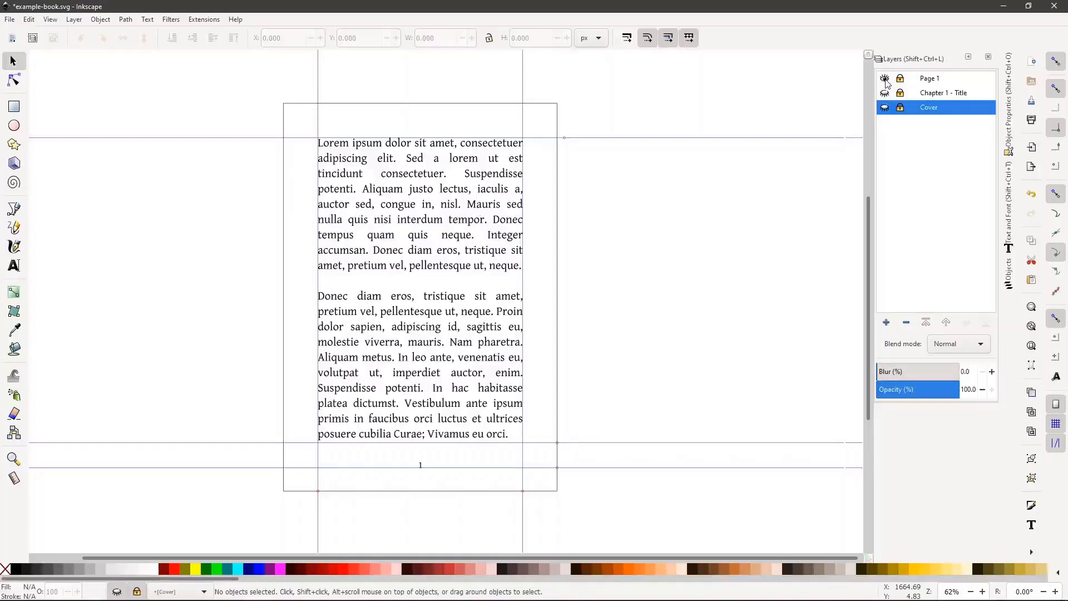
{"action": "left_click", "coordinate": [884, 79]}
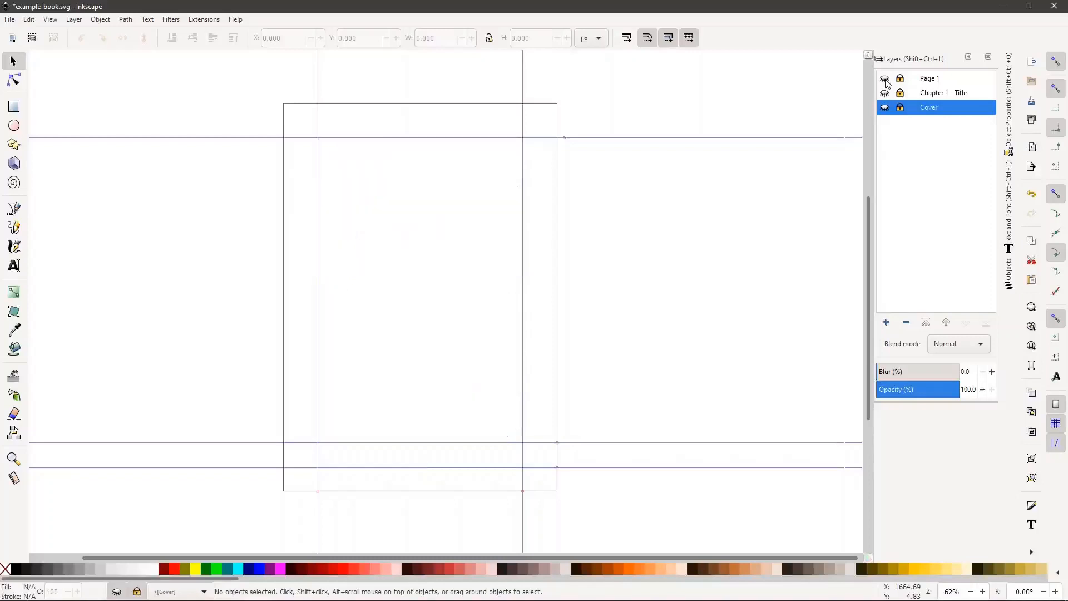
{"action": "left_click", "coordinate": [885, 79]}
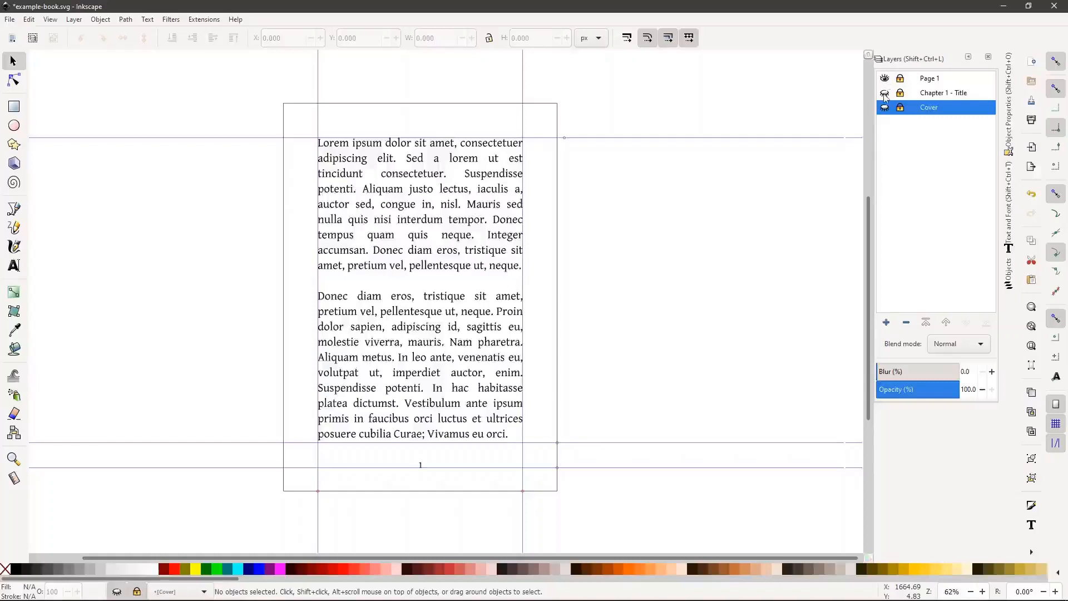
{"action": "left_click", "coordinate": [885, 93]}
{"action": "left_click", "coordinate": [884, 108]}
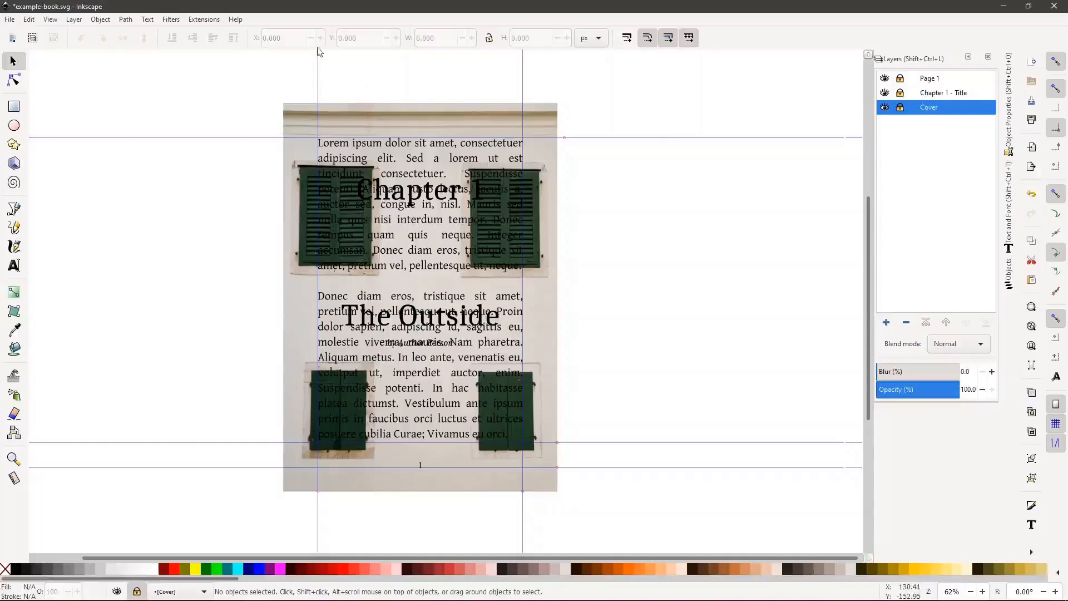
Run Extensions > Export > Export to EPUB3 on the example book
{"action": "left_click", "coordinate": [205, 23]}
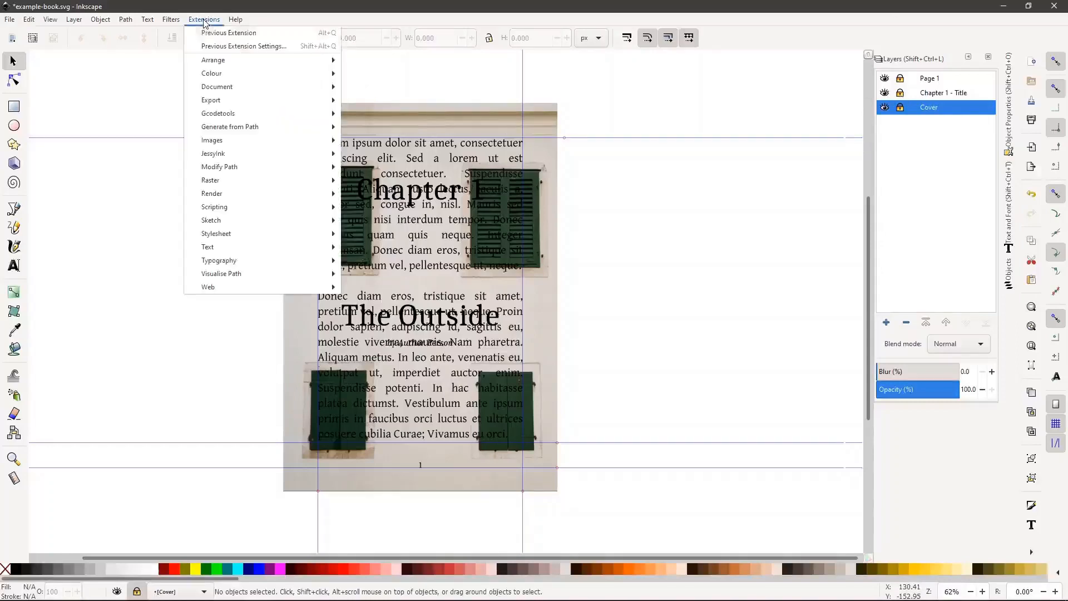
{"action": "mouse_move", "coordinate": [243, 100]}
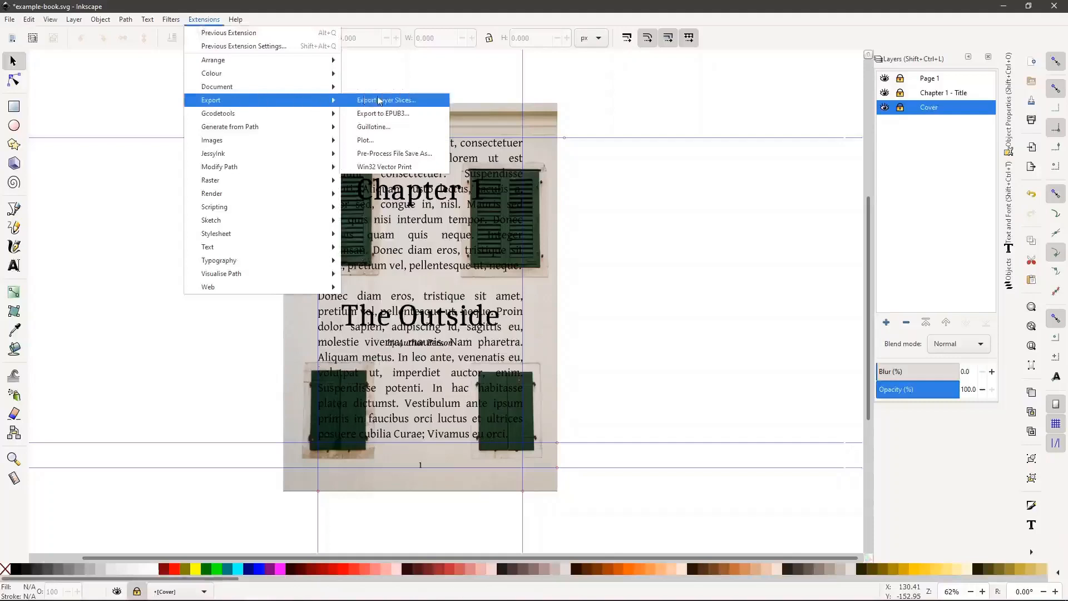
{"action": "left_click", "coordinate": [410, 114]}
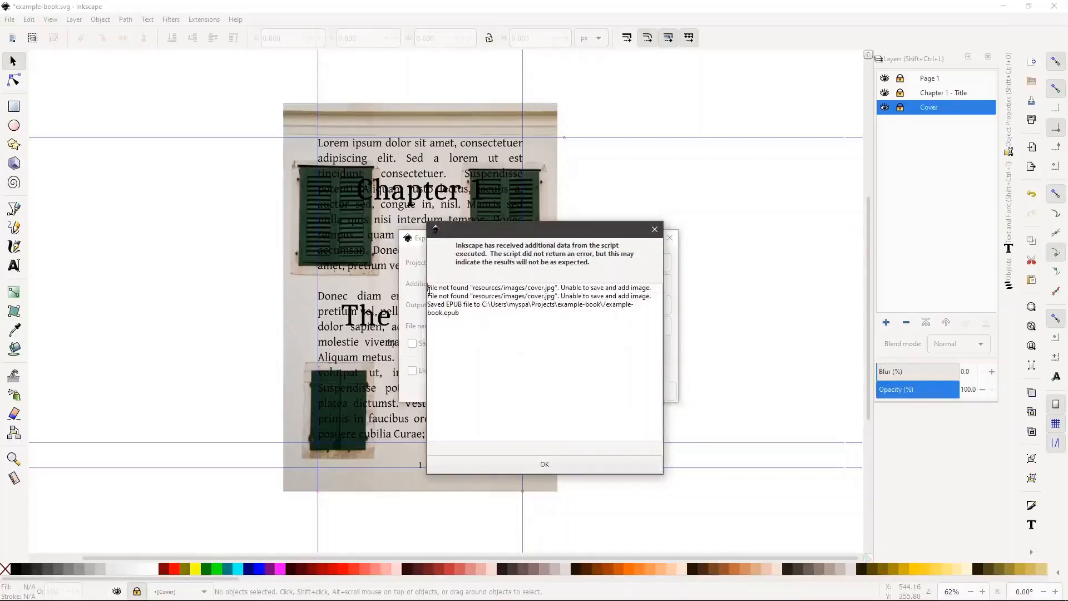
Review the report's missing cover.jpg warning and the example-book.epub save location, then close it
{"action": "left_click_drag", "start_coordinate": [428, 286], "coordinate": [657, 296]}
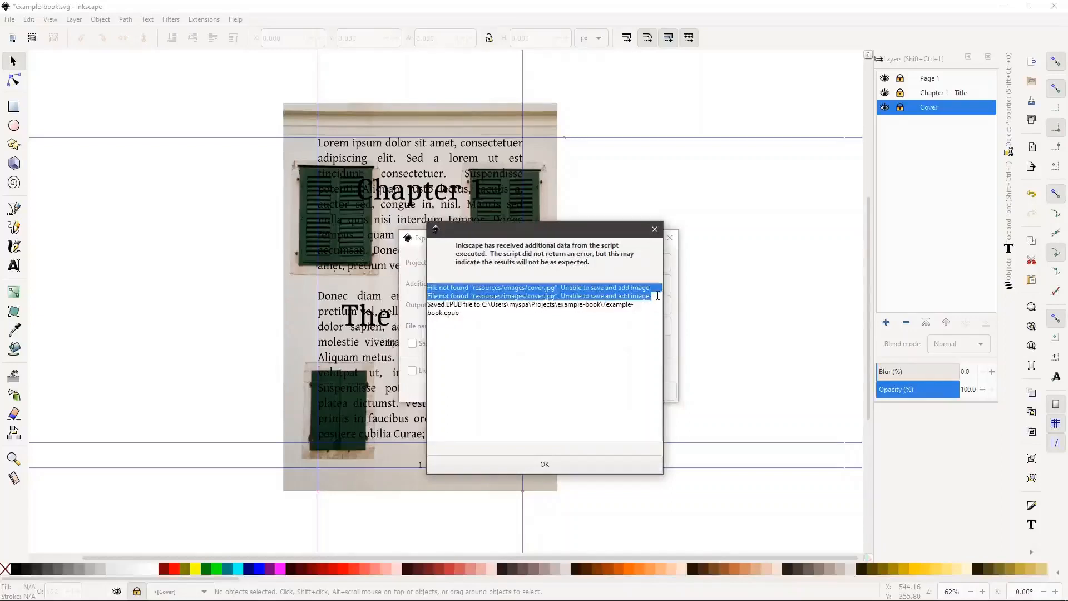
{"action": "left_click", "coordinate": [475, 317]}
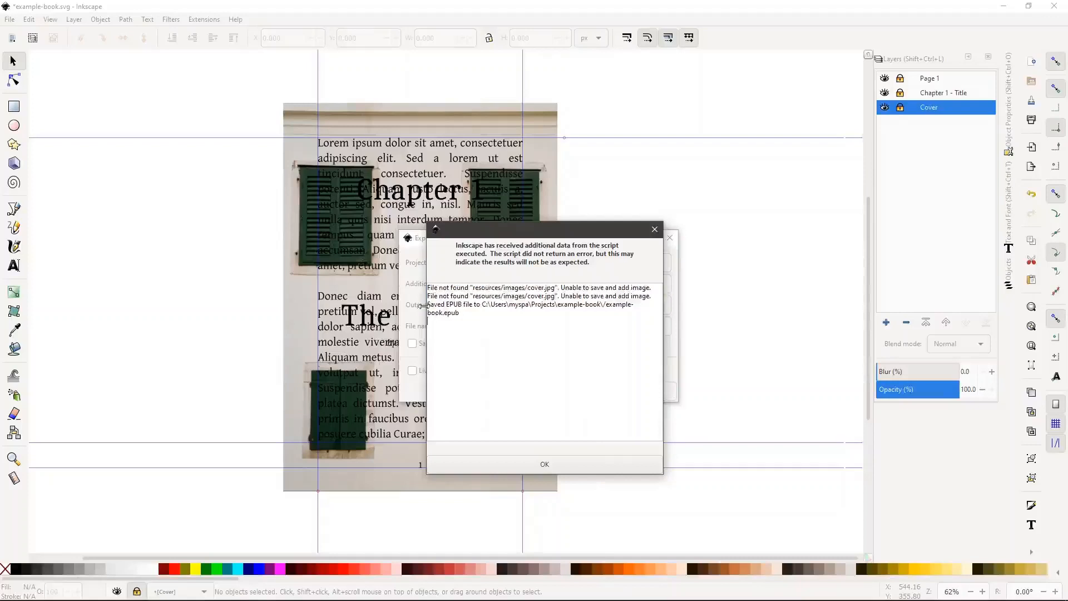
{"action": "left_click_drag", "start_coordinate": [428, 306], "coordinate": [472, 321]}
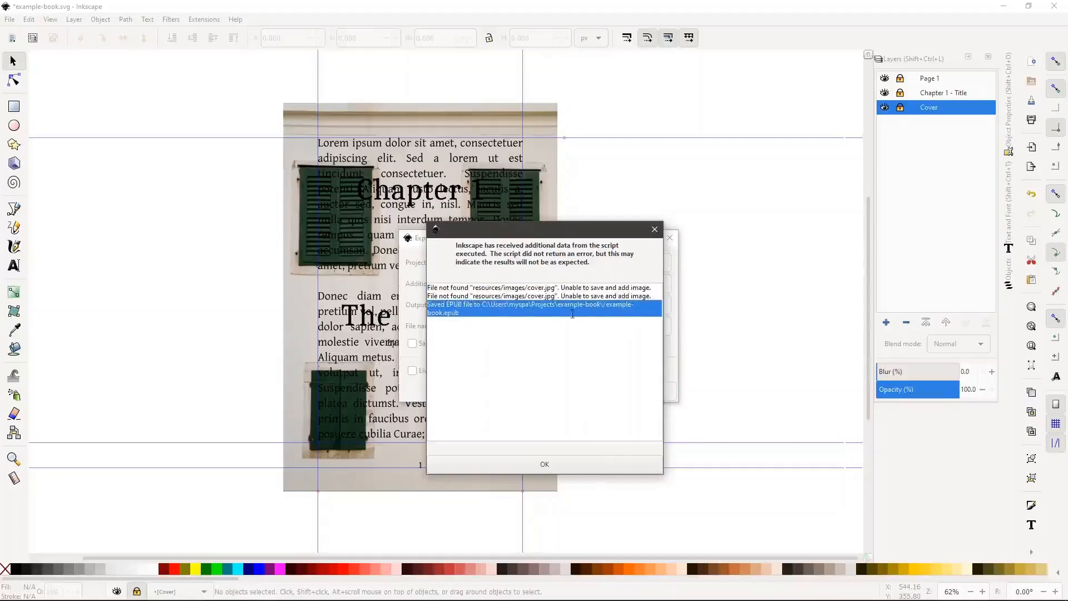
{"action": "left_click", "coordinate": [544, 464]}
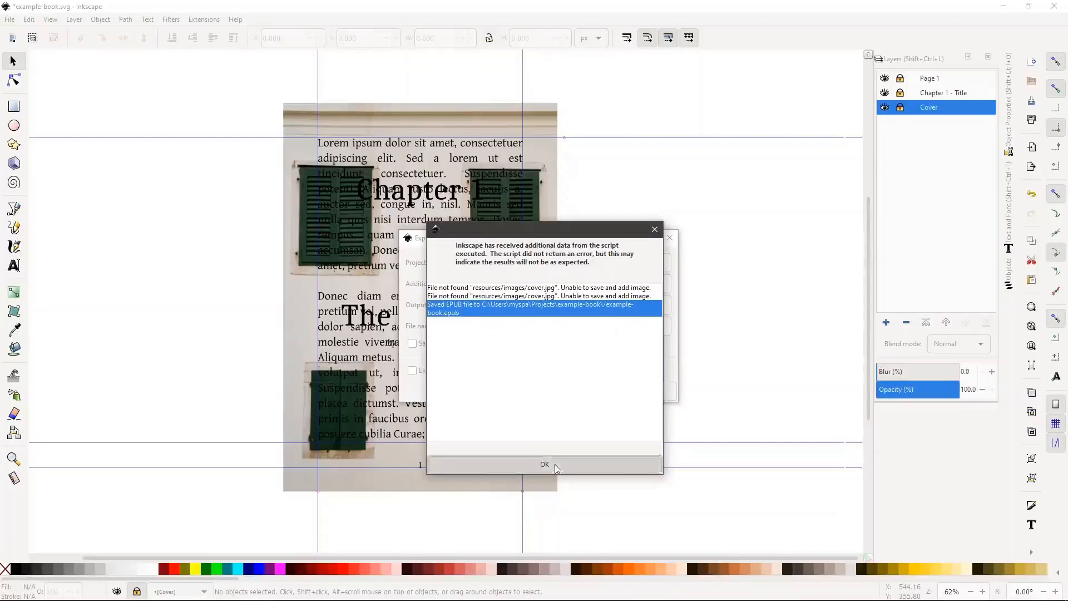
Check example-book.epub (1,100 KB) in the example-book folder, then go back to Edge
{"action": "key", "text": "alt+Tab"}
{"action": "key", "text": "alt+Tab"}
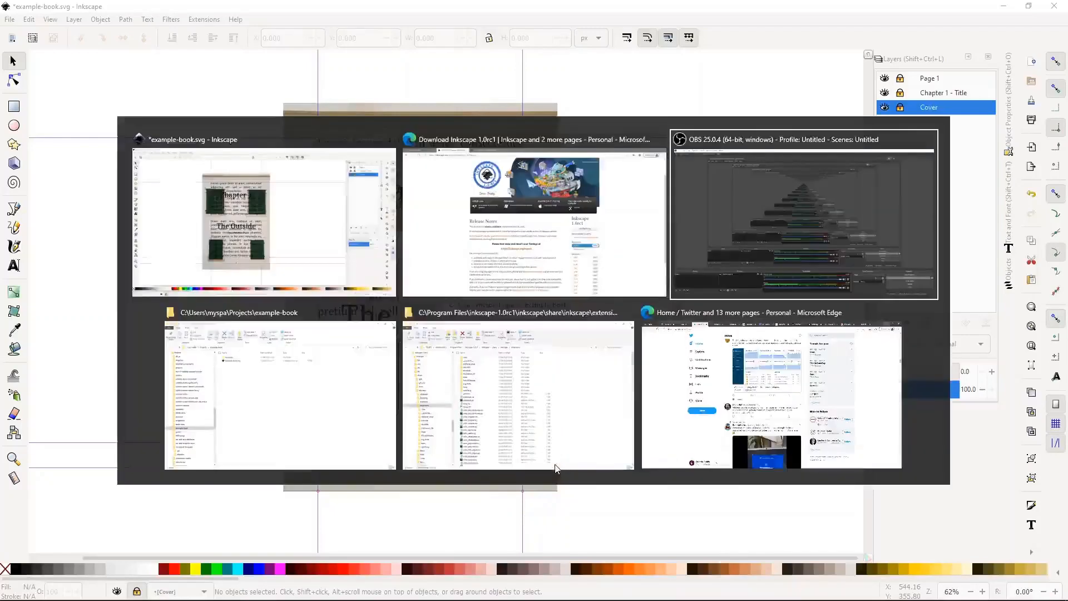
{"action": "key", "text": "alt+Tab"}
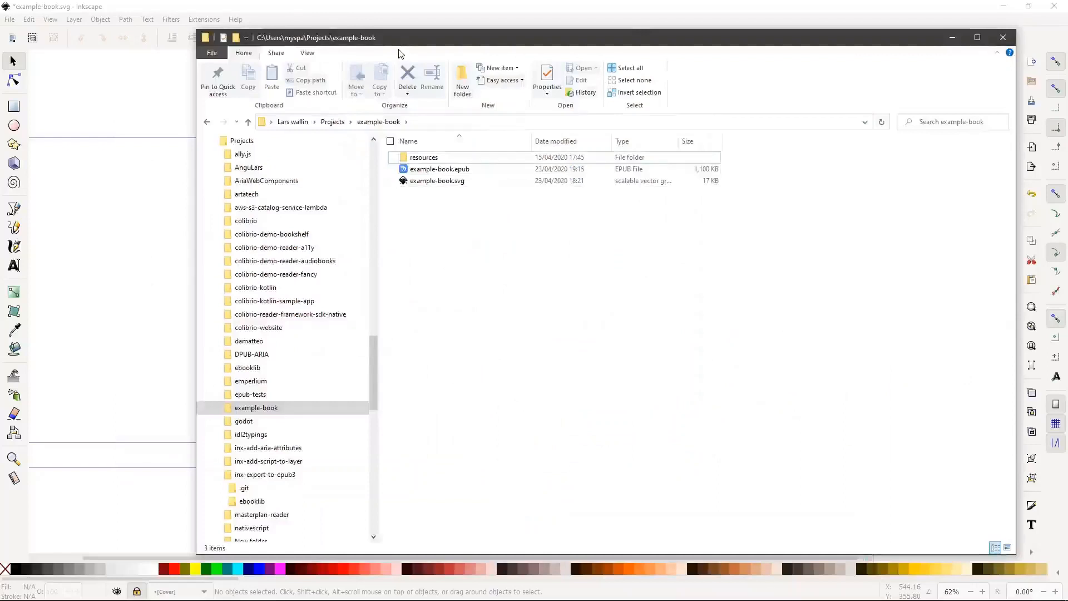
{"action": "left_click", "coordinate": [460, 171]}
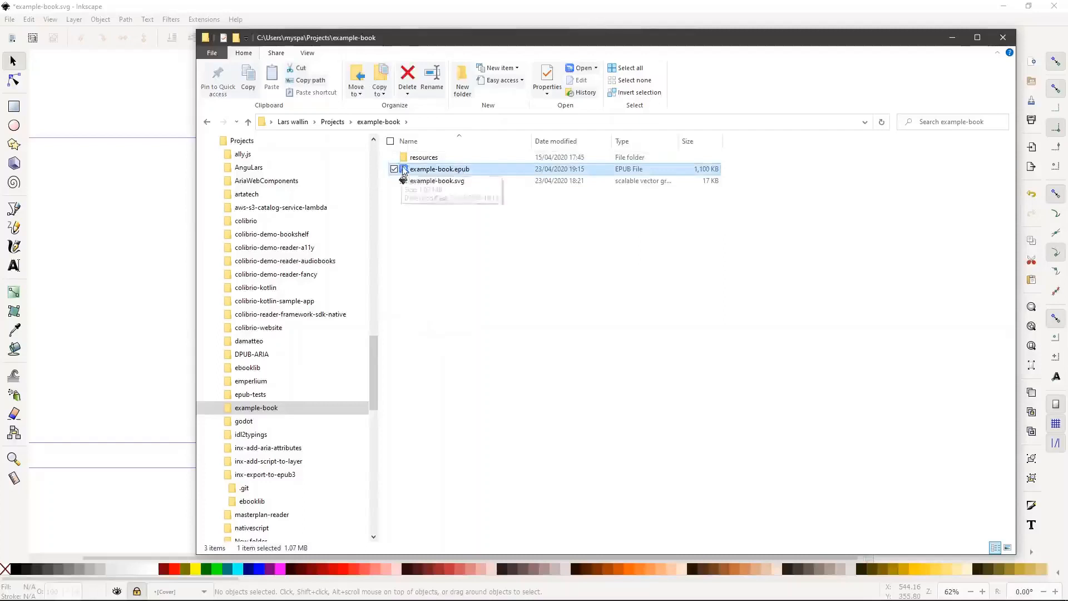
{"action": "key", "text": "alt+Tab"}
{"action": "key", "text": "alt+Tab"}
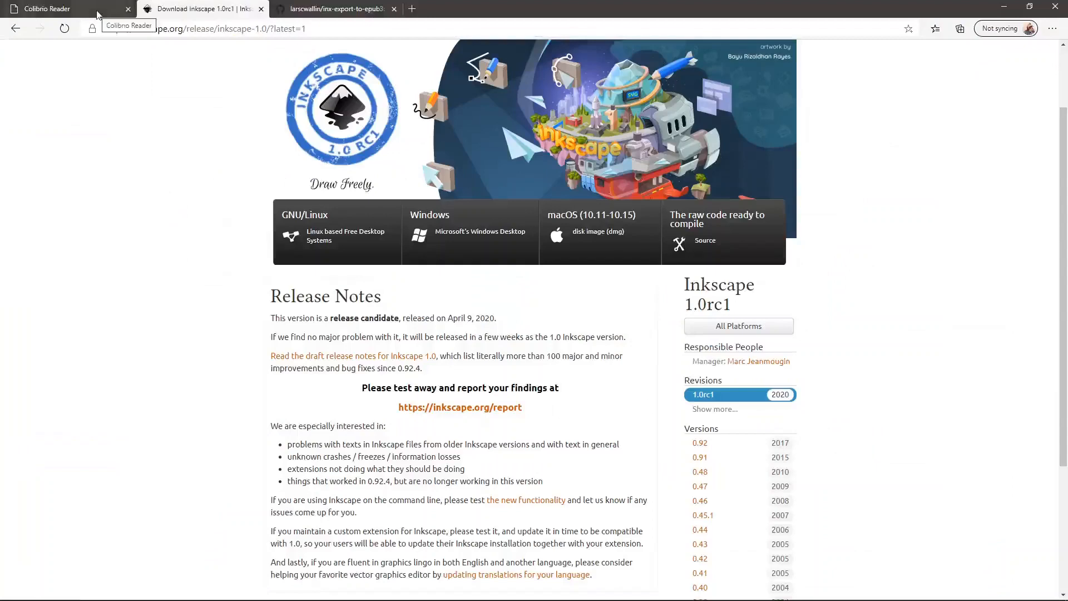
Reload Colibrio Reader and open example-book.epub from disk
{"action": "left_click", "coordinate": [98, 15]}
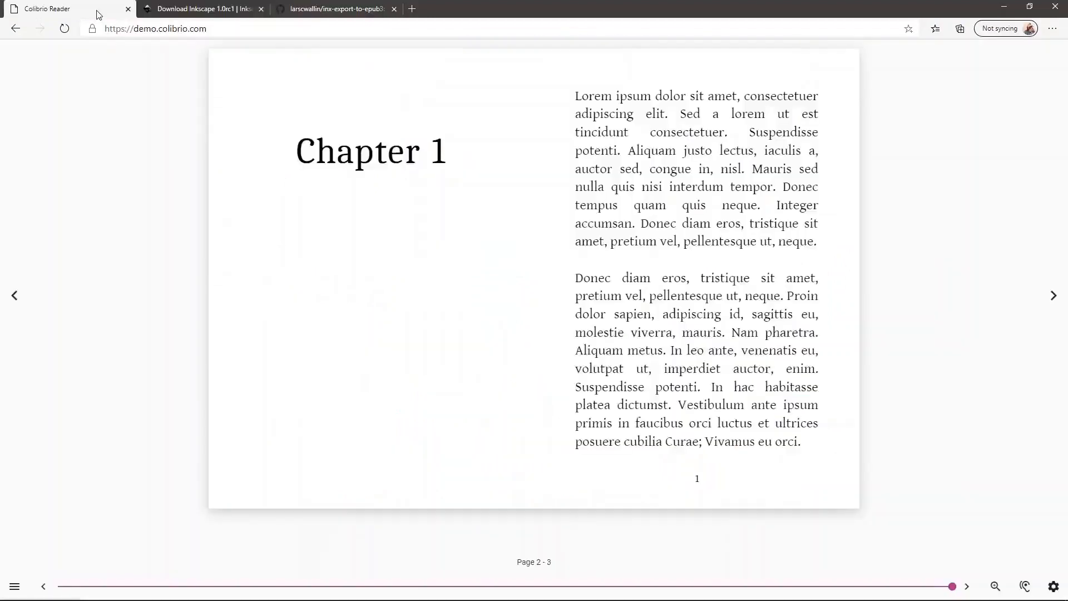
{"action": "left_click", "coordinate": [66, 29]}
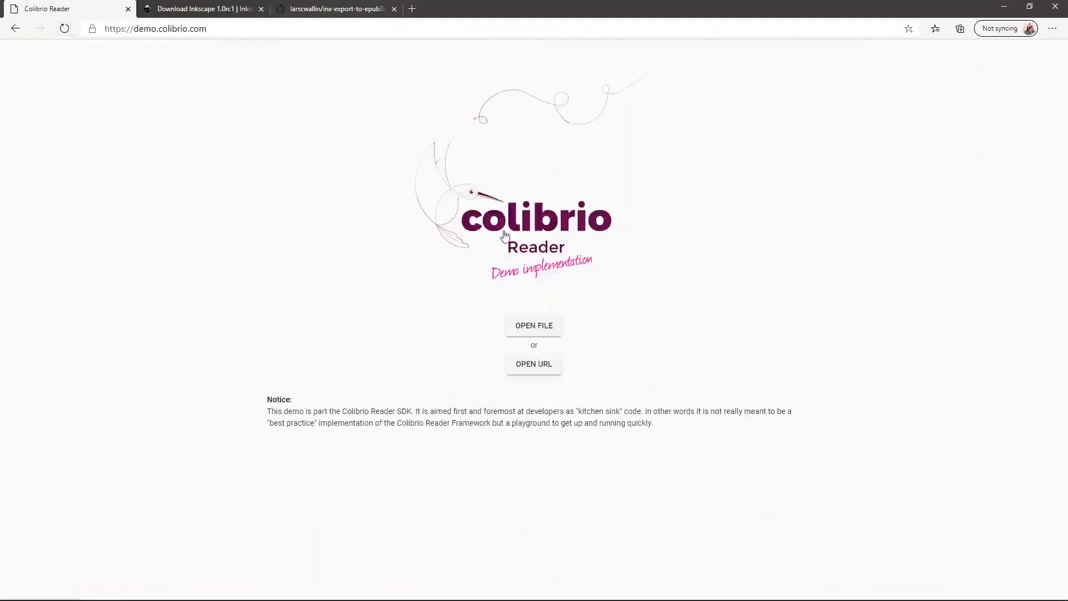
{"action": "left_click", "coordinate": [541, 325]}
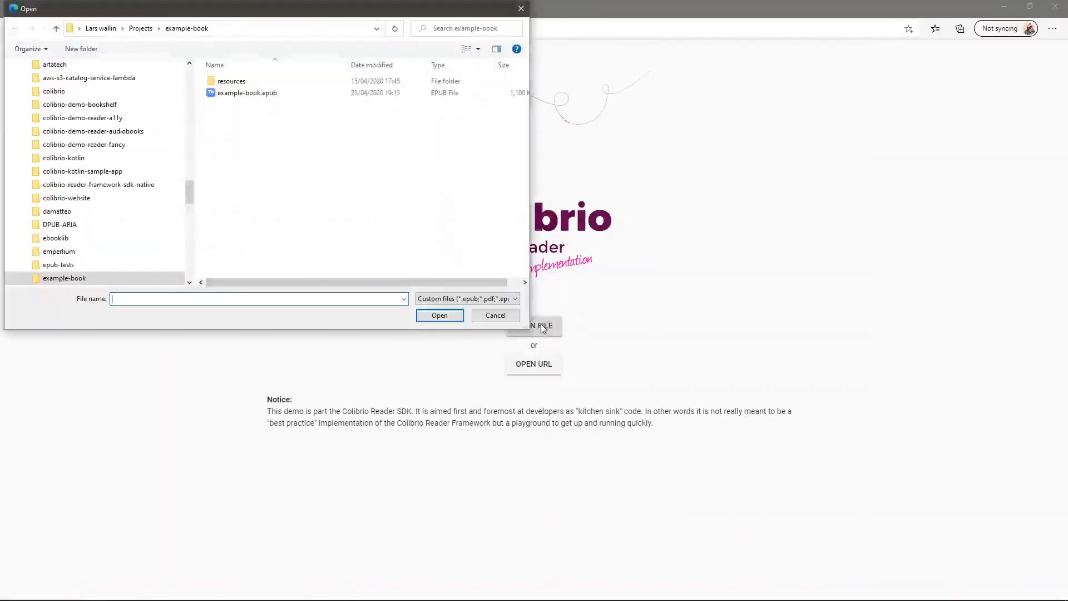
{"action": "double_click", "coordinate": [259, 93]}
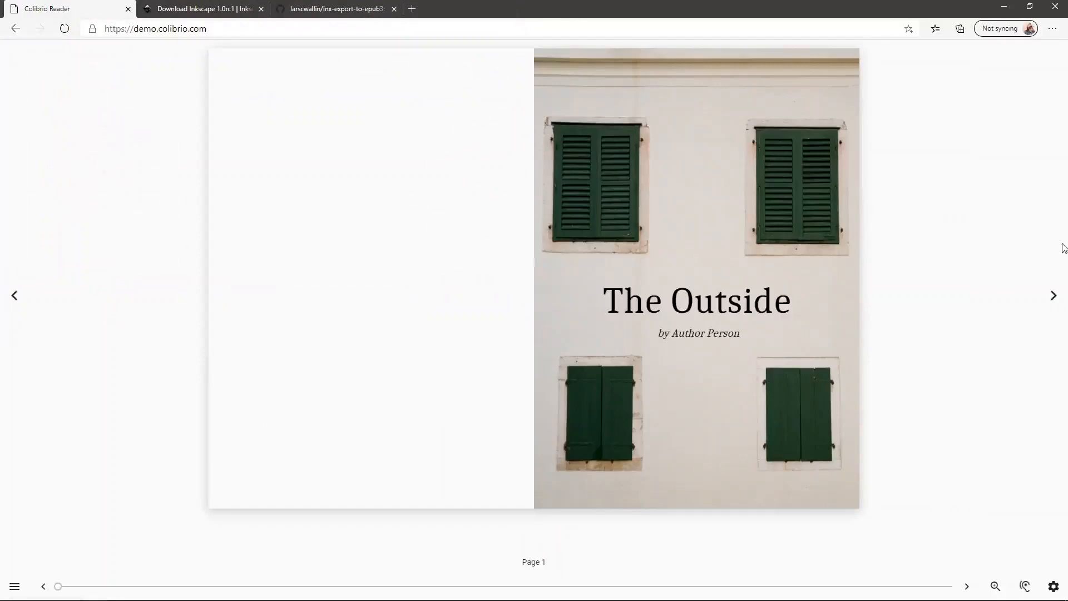
Page forward to Chapter 1 and back to the cover, then view the extension's GitHub page
{"action": "left_click", "coordinate": [1054, 296]}
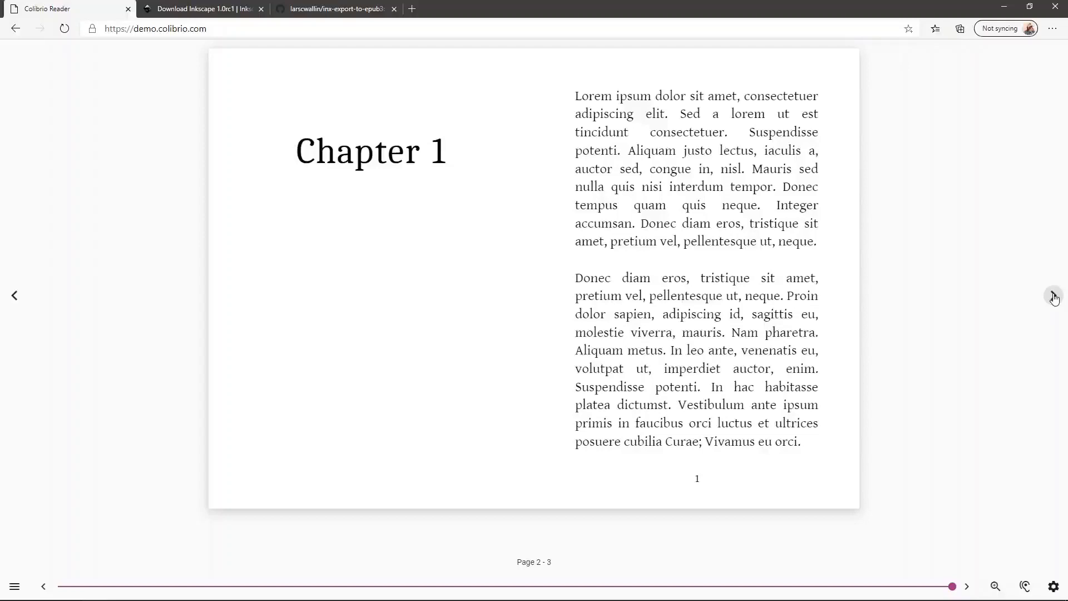
{"action": "left_click", "coordinate": [20, 303]}
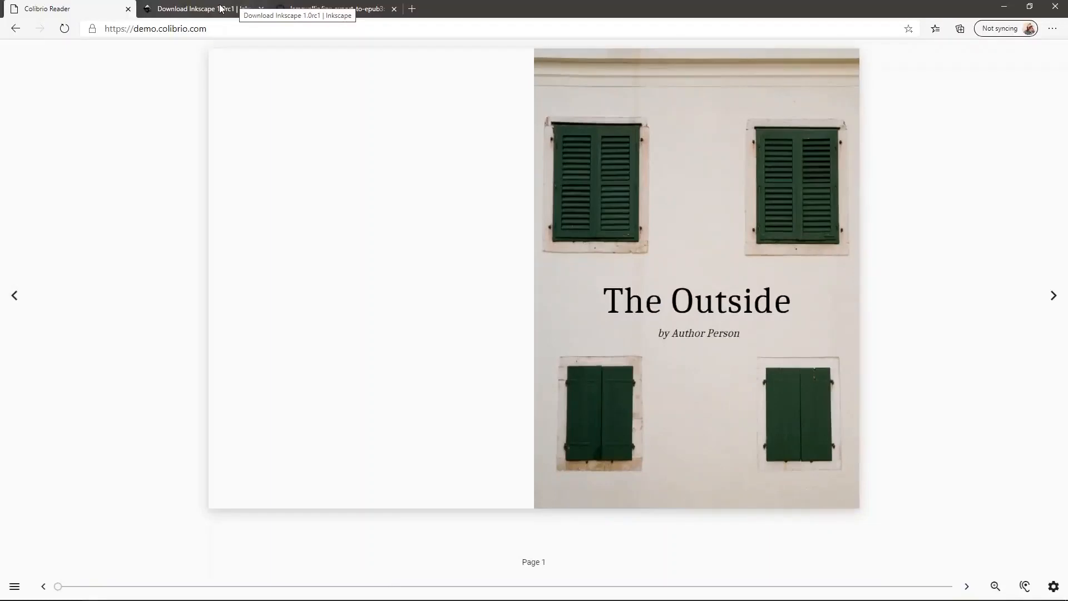
{"action": "left_click", "coordinate": [353, 16]}
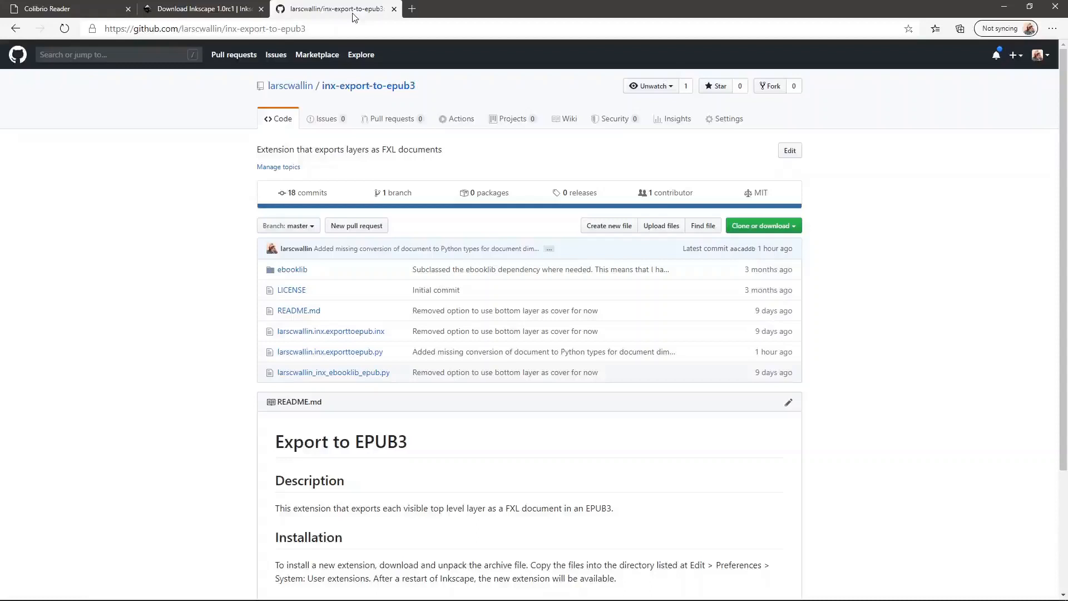
Close the EPUB3 export settings and open the System page of Inkscape's Preferences
{"action": "key", "text": "alt+Tab"}
{"action": "key", "text": "alt+Tab"}
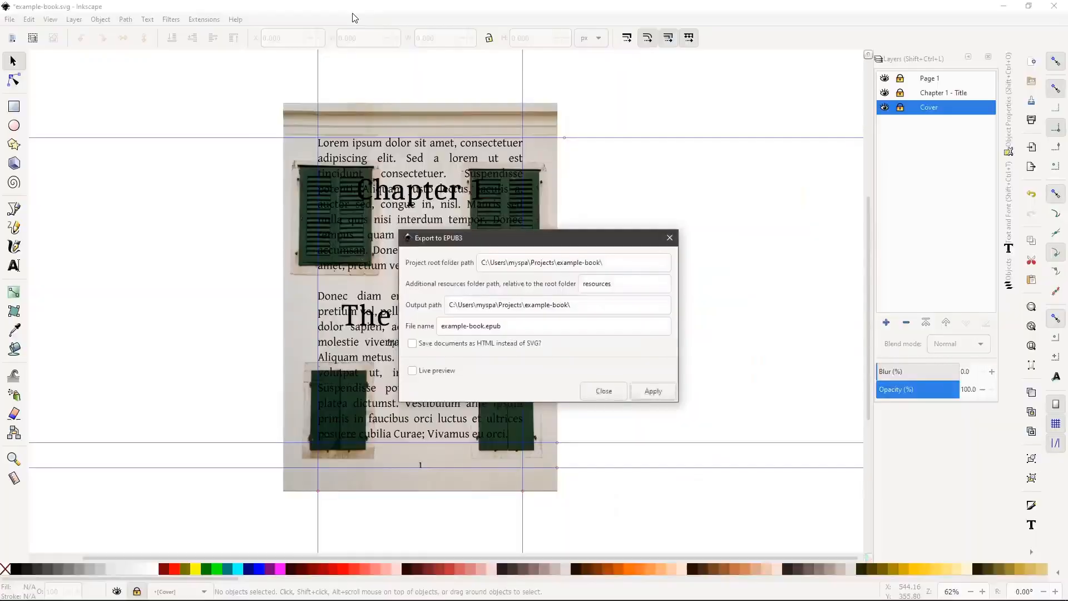
{"action": "key", "text": "Escape"}
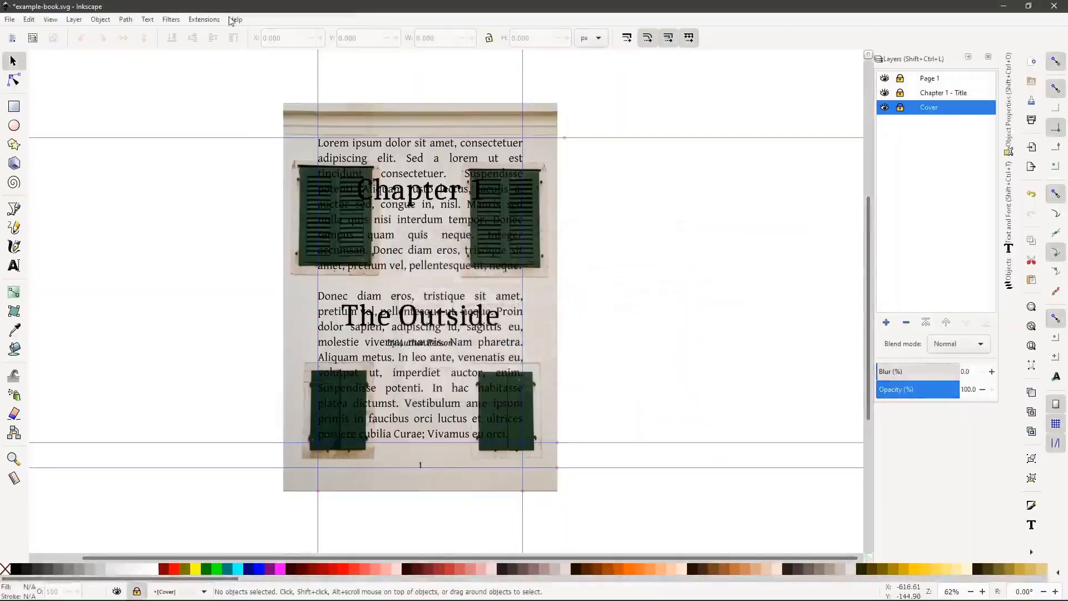
{"action": "left_click", "coordinate": [29, 20]}
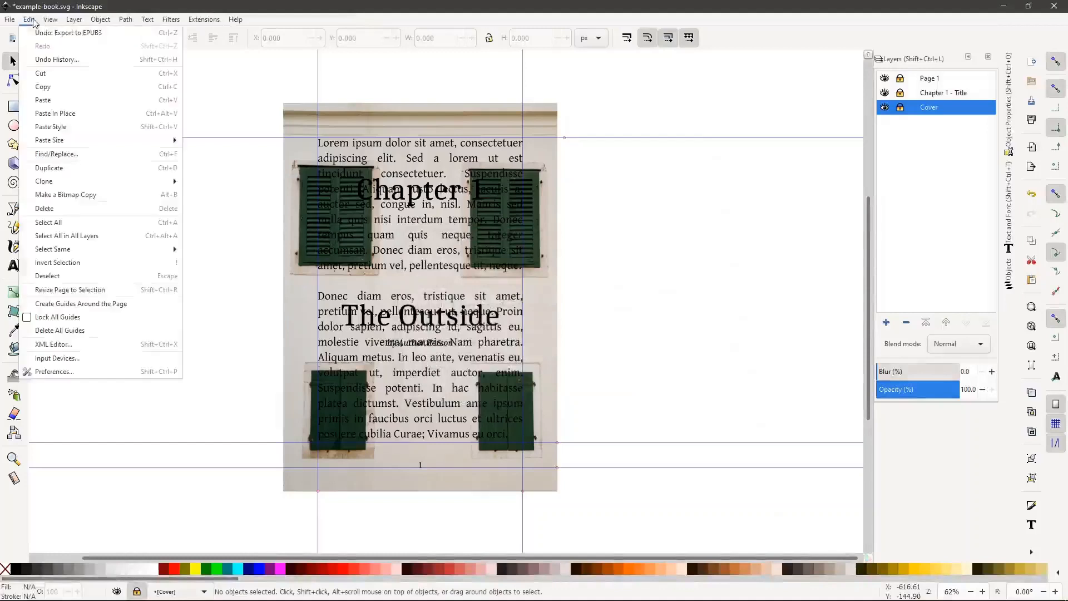
{"action": "left_click", "coordinate": [71, 374]}
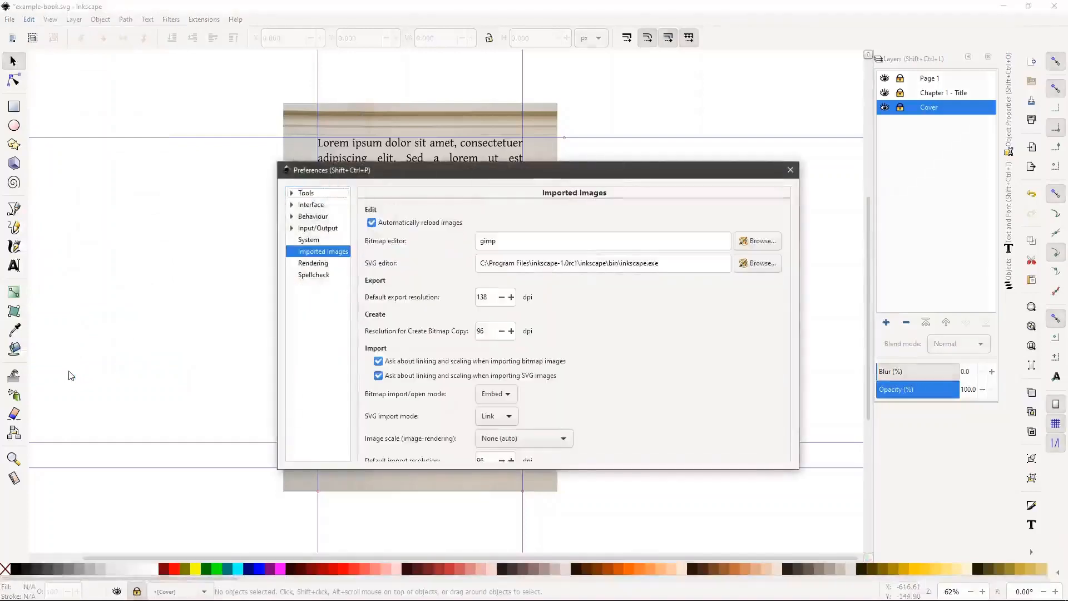
{"action": "left_click", "coordinate": [309, 241]}
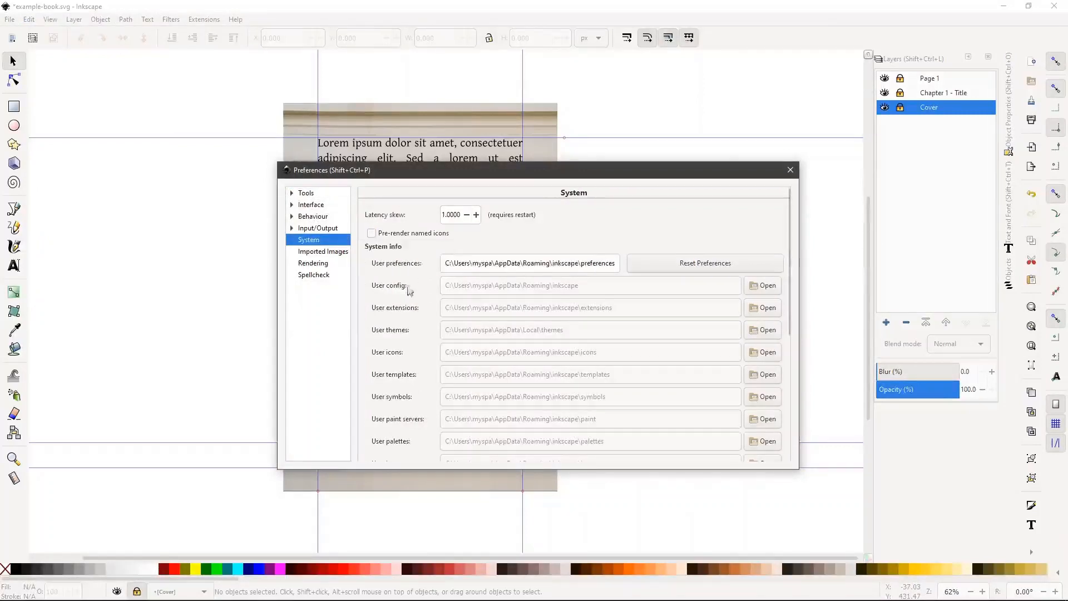
Select the Inkscape extensions folder path, then open a new File Explorer window
{"action": "scroll", "coordinate": [403, 342], "scroll_direction": "down", "scroll_amount": 5}
{"action": "scroll", "coordinate": [402, 344], "scroll_direction": "down", "scroll_amount": 2}
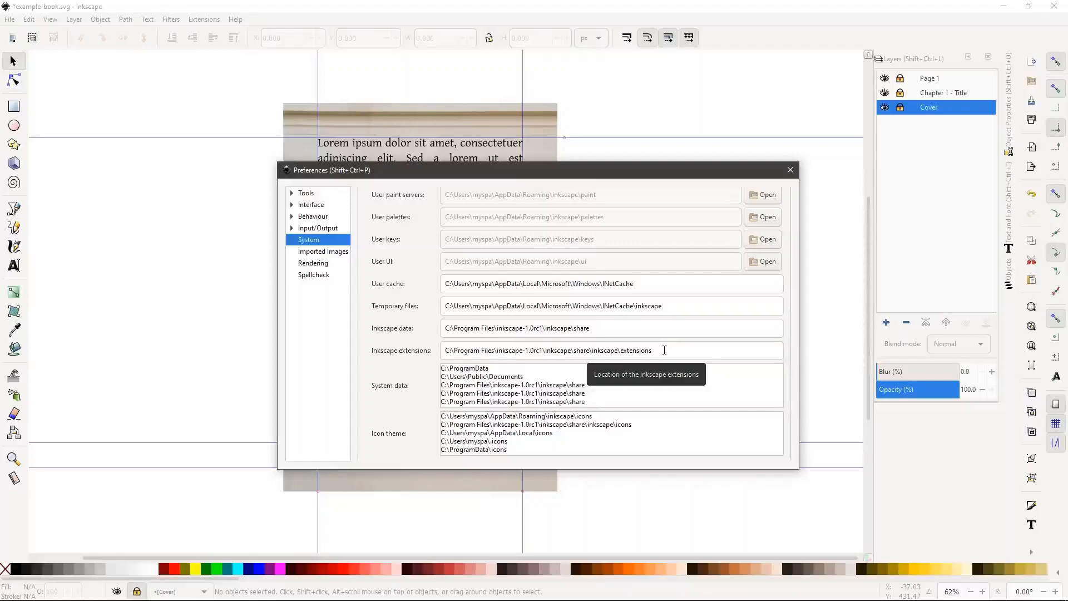
{"action": "left_click_drag", "start_coordinate": [664, 350], "coordinate": [419, 352]}
{"action": "key", "text": "ctrl+c"}
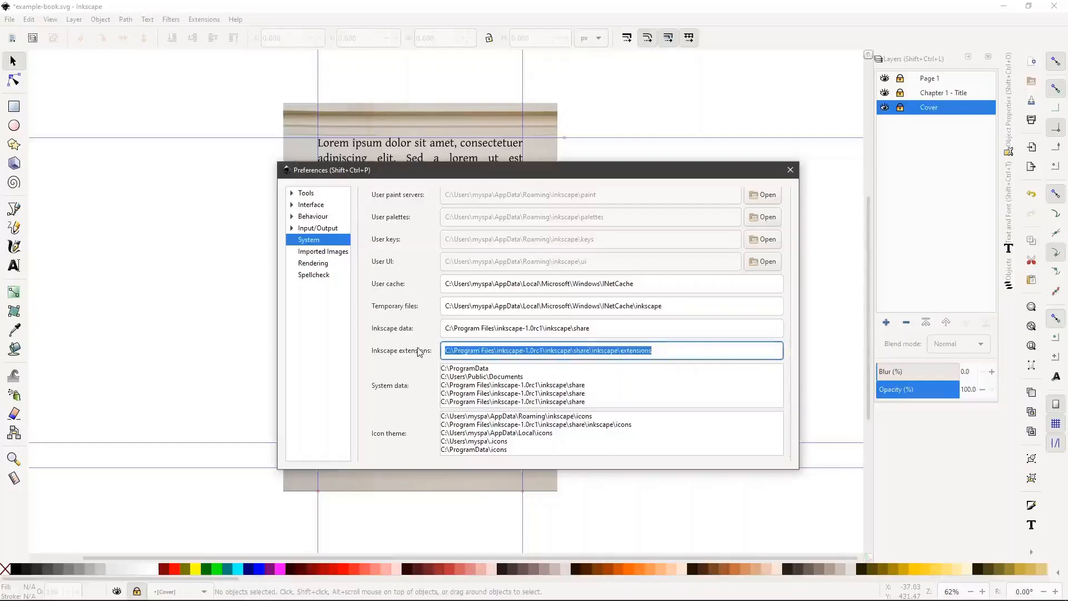
{"action": "key", "text": "super+e"}
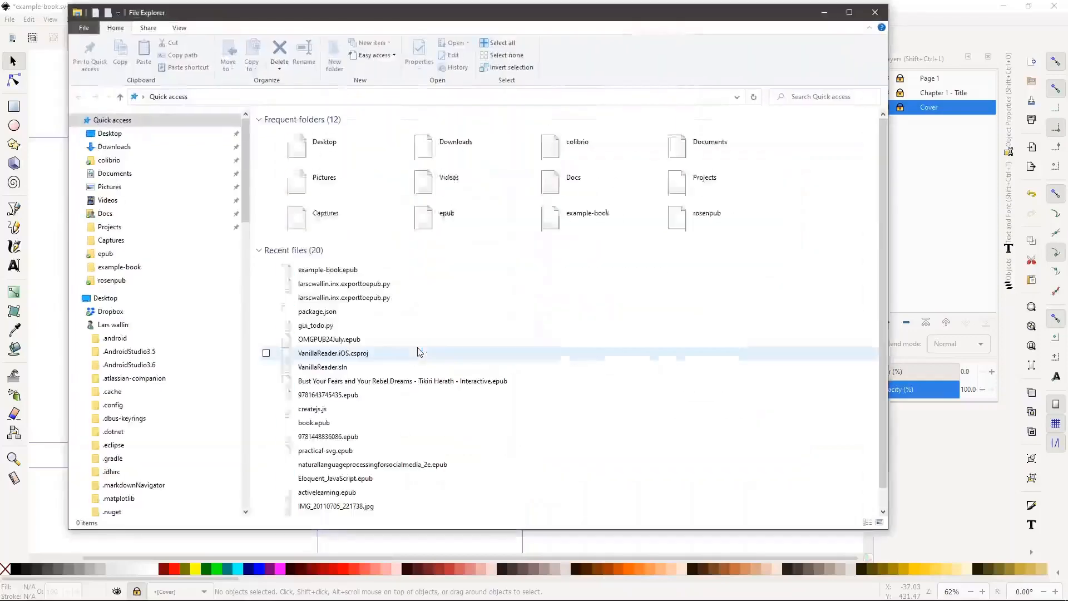
Paste the copied path to open the extensions folder and scroll its 375 .inx and .py files
{"action": "left_click", "coordinate": [338, 99]}
{"action": "key", "text": "ctrl+v"}
{"action": "key", "text": "Return"}
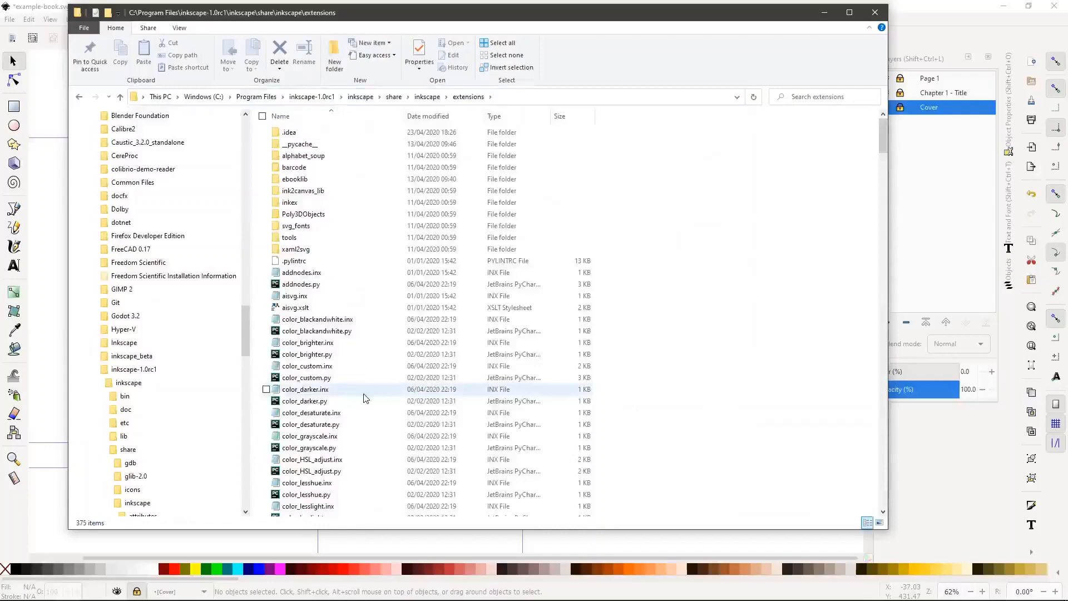
{"action": "scroll", "coordinate": [365, 398], "scroll_direction": "down", "scroll_amount": 10}
{"action": "scroll", "coordinate": [366, 398], "scroll_direction": "down", "scroll_amount": 20}
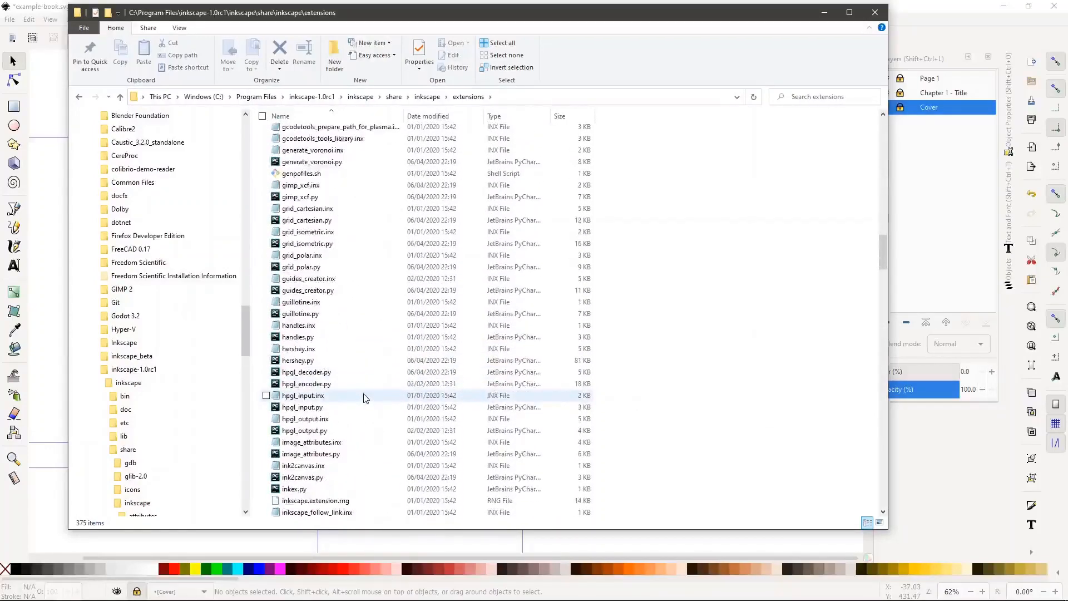
{"action": "scroll", "coordinate": [366, 397], "scroll_direction": "down", "scroll_amount": 20}
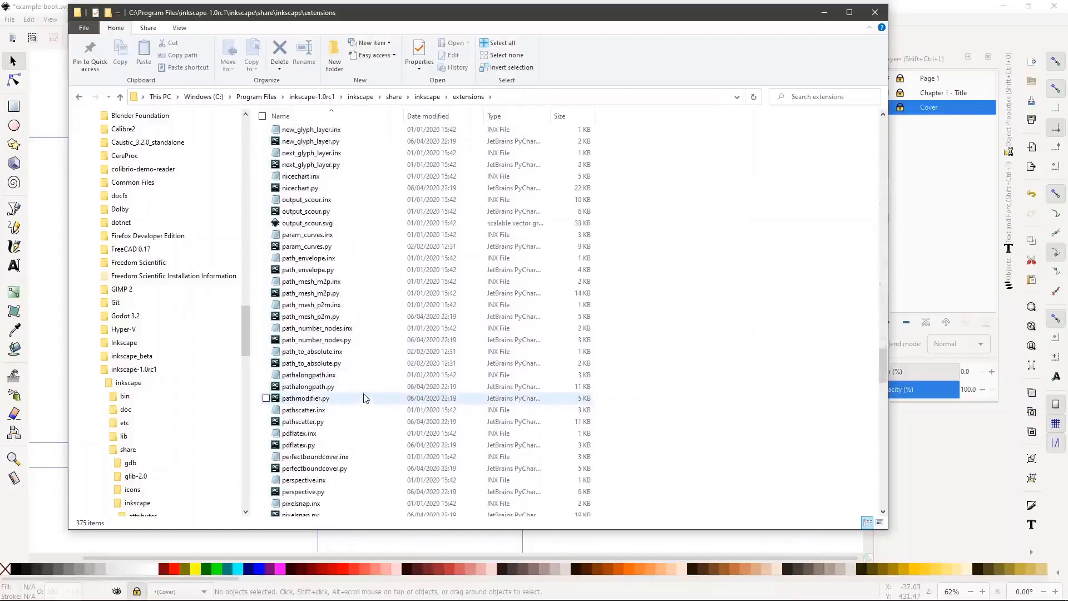
{"action": "scroll", "coordinate": [366, 398], "scroll_direction": "down", "scroll_amount": 18}
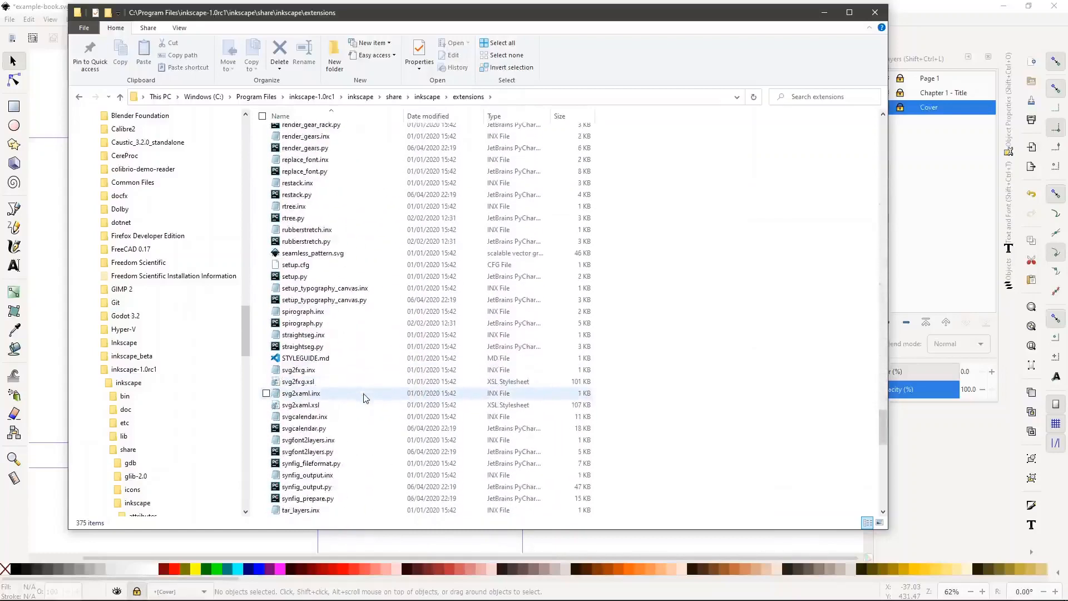
{"action": "key", "text": "alt+Tab"}
{"action": "key", "text": "alt+Tab"}
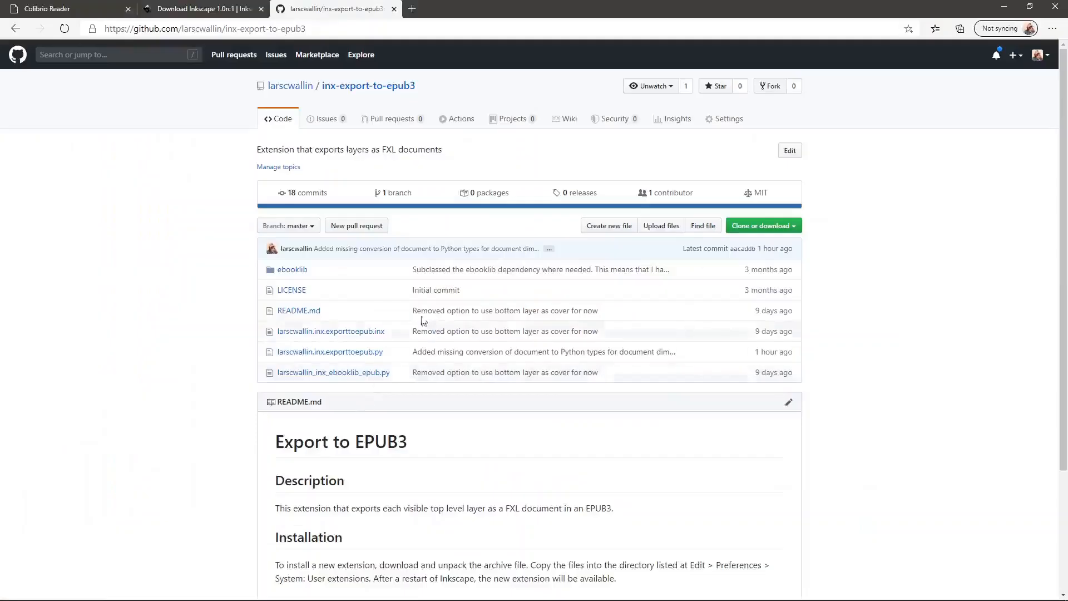
Download inx-export-to-epub3-master.zip via Clone or download > Download ZIP and open it
{"action": "left_click", "coordinate": [329, 25]}
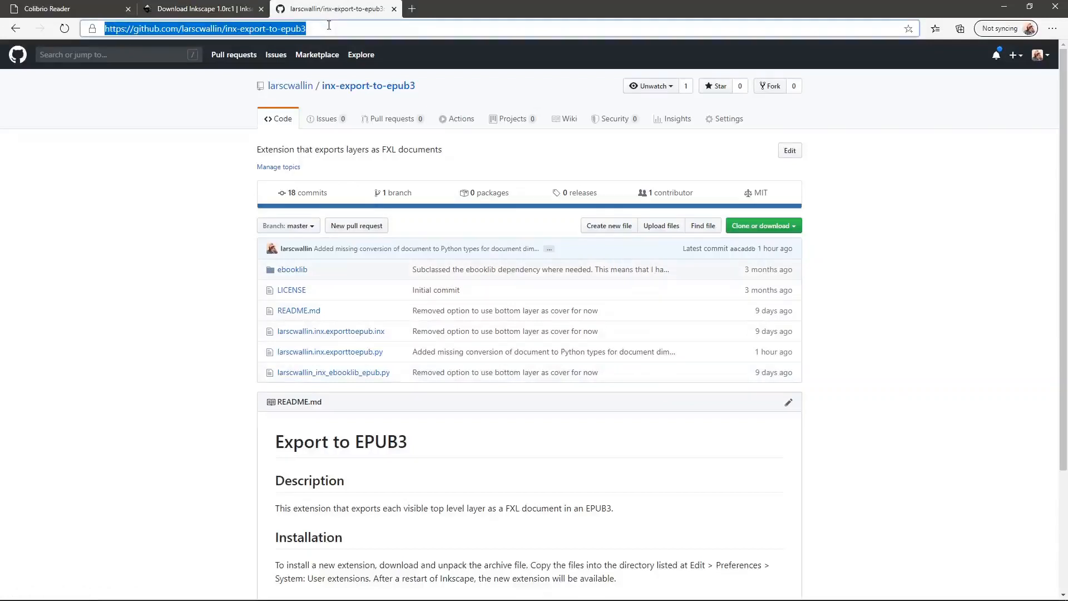
{"action": "left_click", "coordinate": [328, 25]}
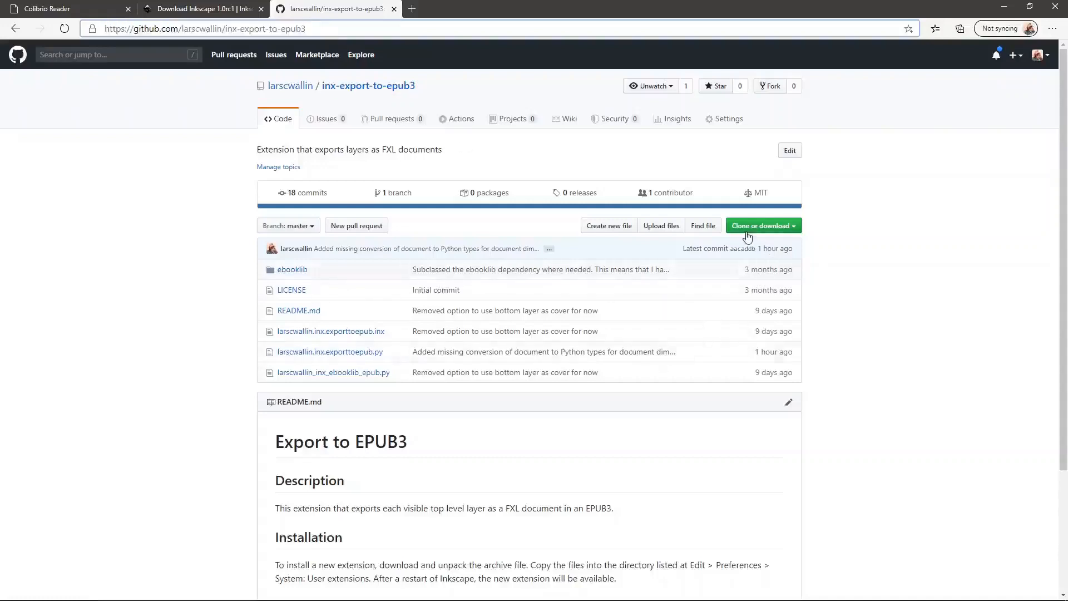
{"action": "left_click", "coordinate": [782, 227]}
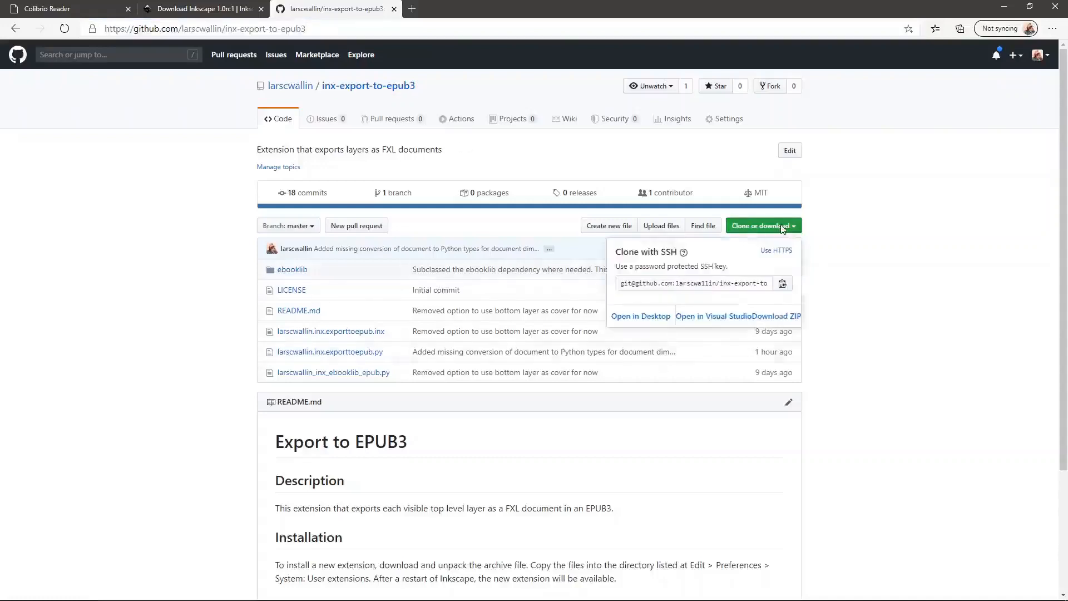
{"action": "left_click", "coordinate": [780, 315]}
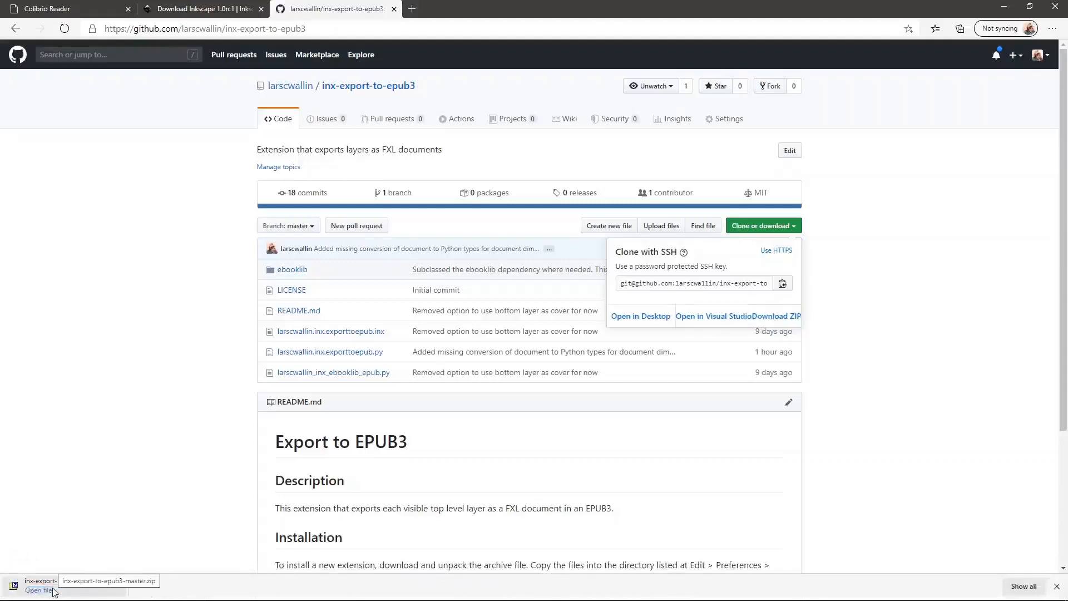
{"action": "left_click", "coordinate": [39, 589]}
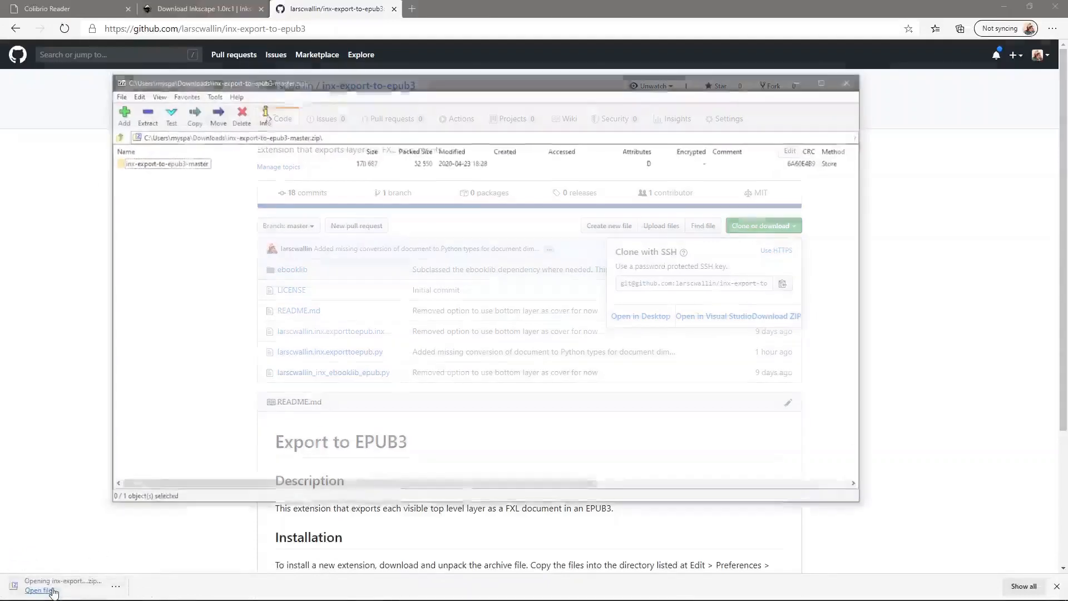
Drag the six files from inx-export-to-epub3-master into Inkscape's extensions folder window
{"action": "double_click", "coordinate": [166, 161]}
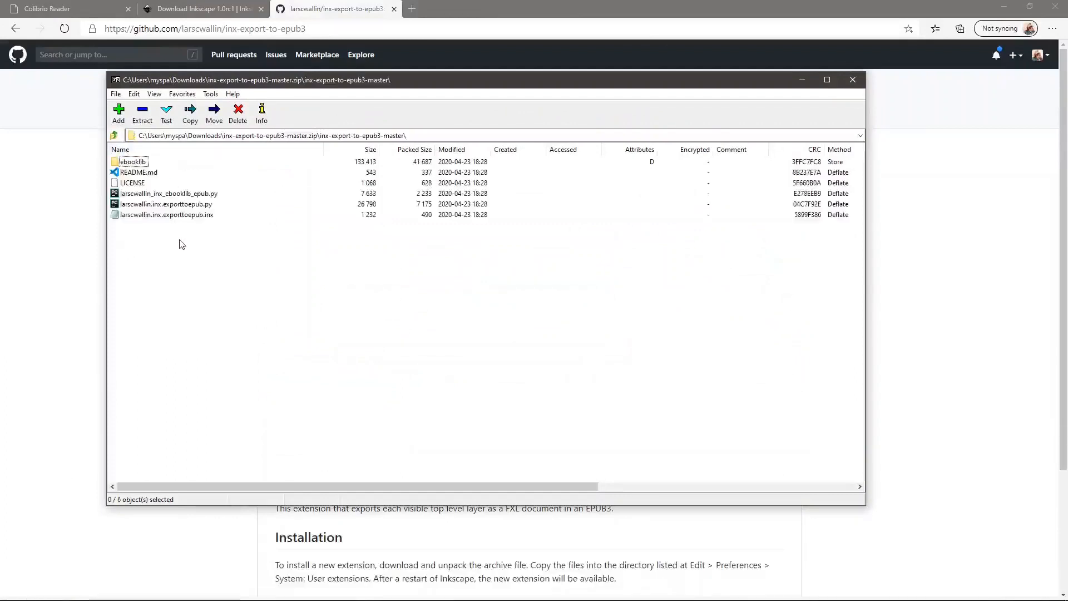
{"action": "left_click_drag", "start_coordinate": [179, 239], "coordinate": [258, 287]}
{"action": "key", "text": "alt+Tab"}
{"action": "key", "text": "alt+Tab"}
{"action": "left_click_drag", "start_coordinate": [258, 287], "coordinate": [458, 253]}
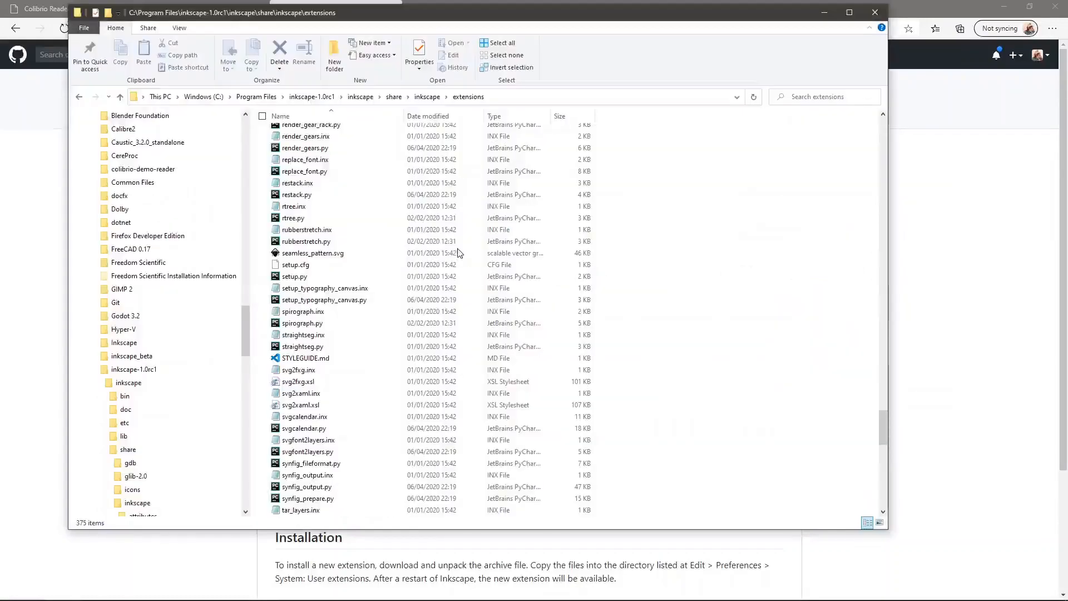
{"action": "key", "text": "alt+Tab"}
{"action": "key", "text": "alt+Tab"}
{"action": "key", "text": "alt+Tab"}
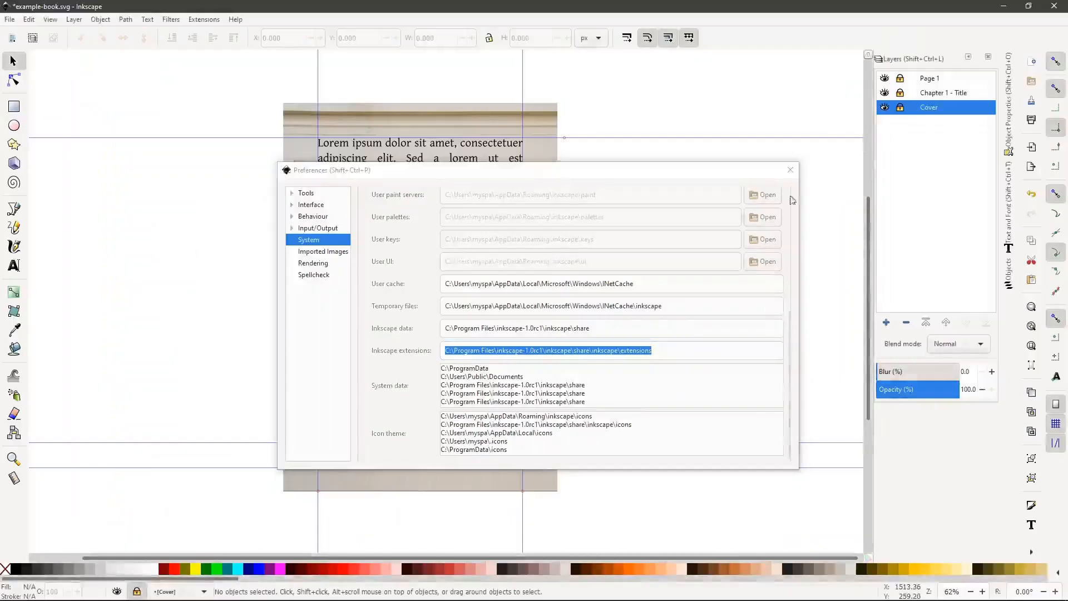
Close Preferences and reopen Extensions > Export > Export to EPUB3 for example-book.epub
{"action": "left_click", "coordinate": [798, 171]}
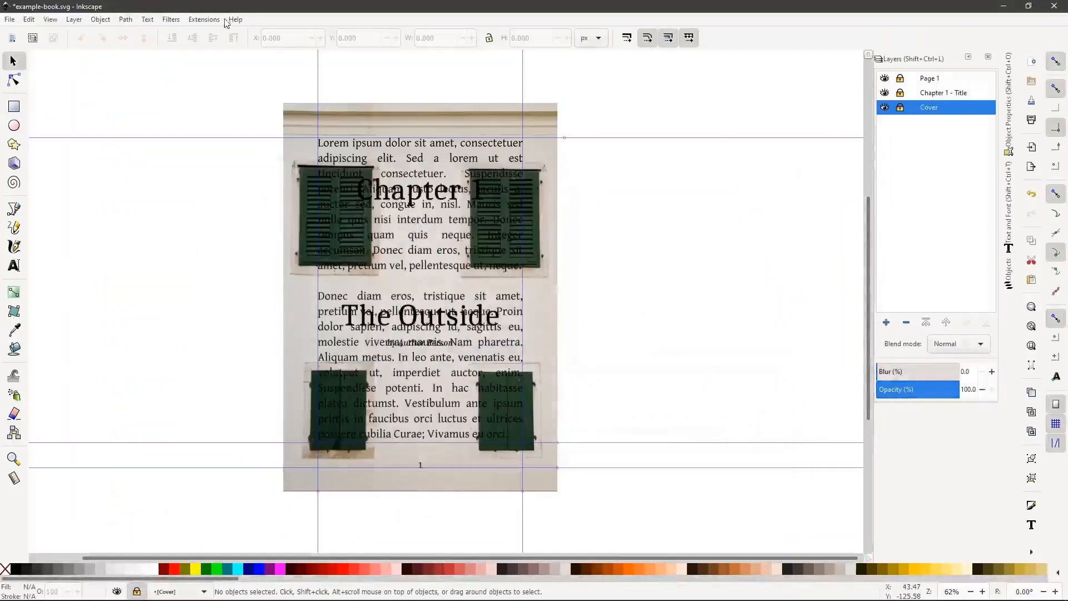
{"action": "left_click", "coordinate": [204, 20]}
{"action": "mouse_move", "coordinate": [259, 105]}
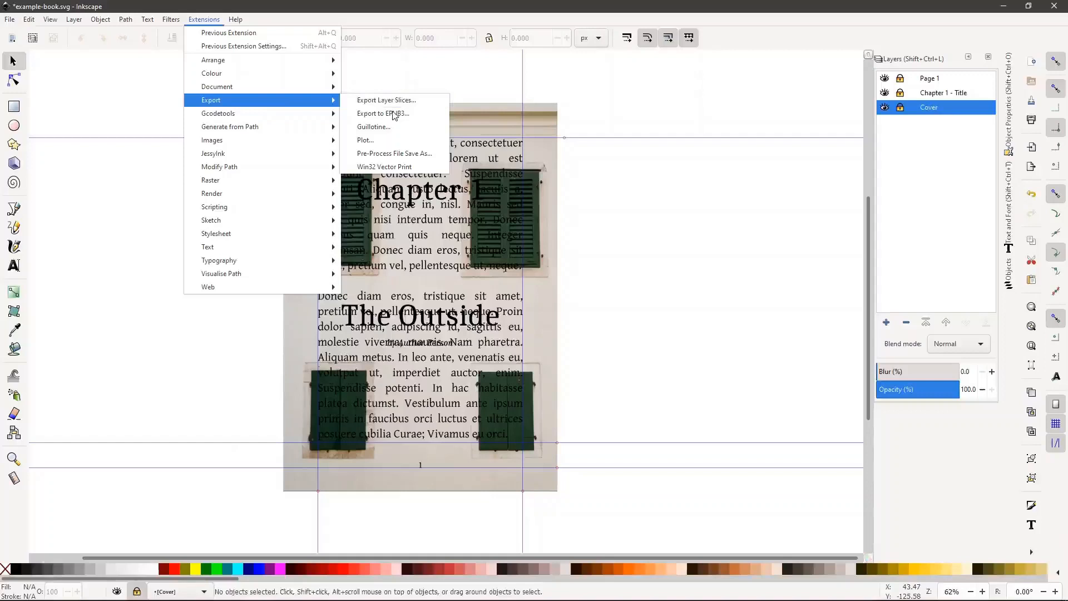
{"action": "left_click", "coordinate": [393, 114]}
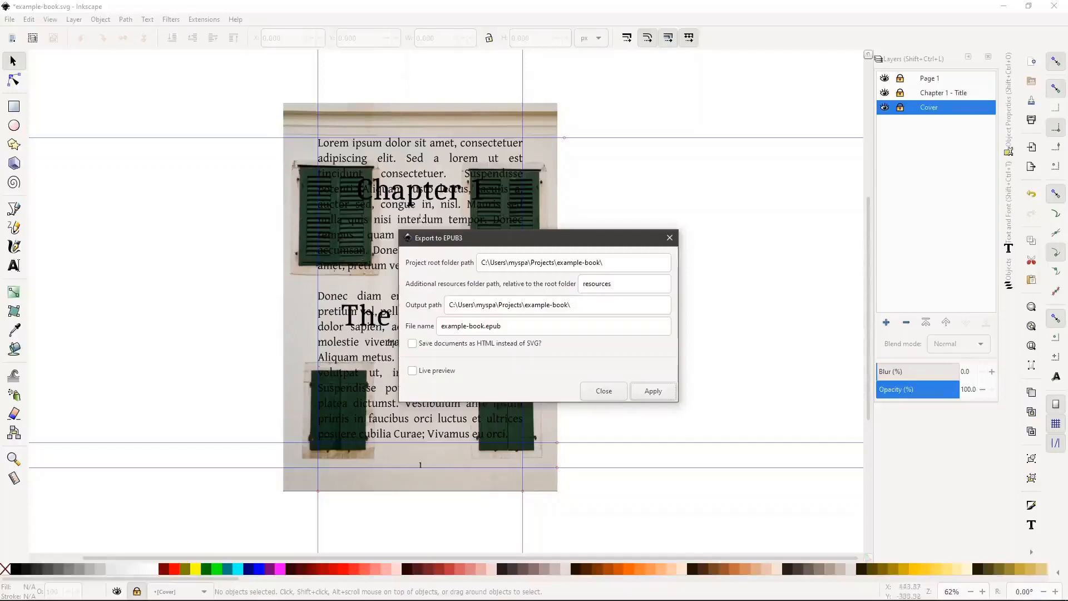
Select the start of the Project root folder path, close the 7-Zip window, and bring up the example-book folder
{"action": "left_click", "coordinate": [623, 262]}
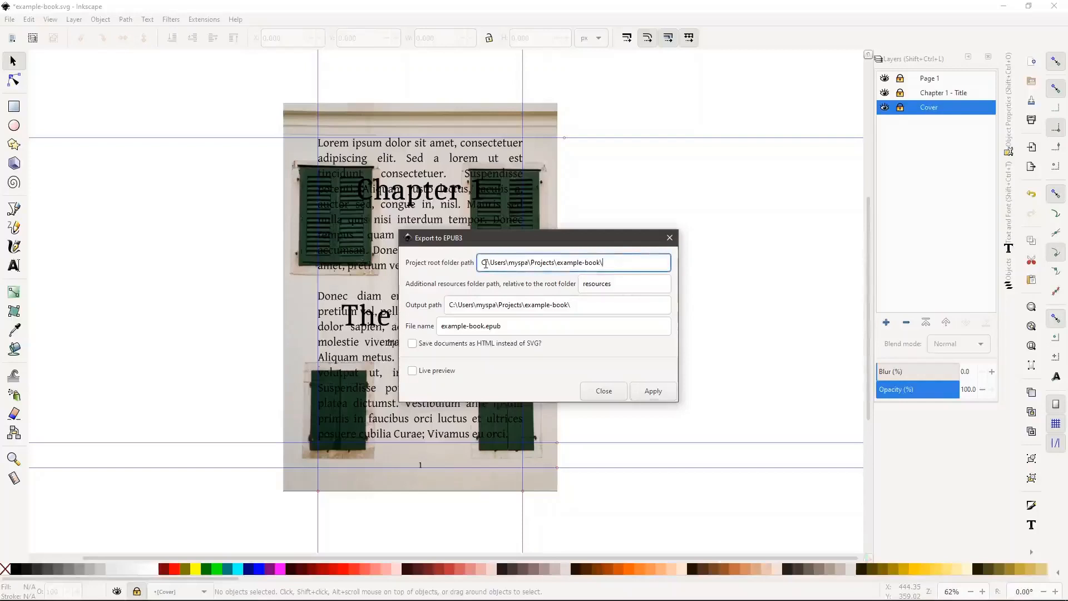
{"action": "left_click_drag", "start_coordinate": [485, 264], "coordinate": [480, 267]}
{"action": "key", "text": "alt+Tab"}
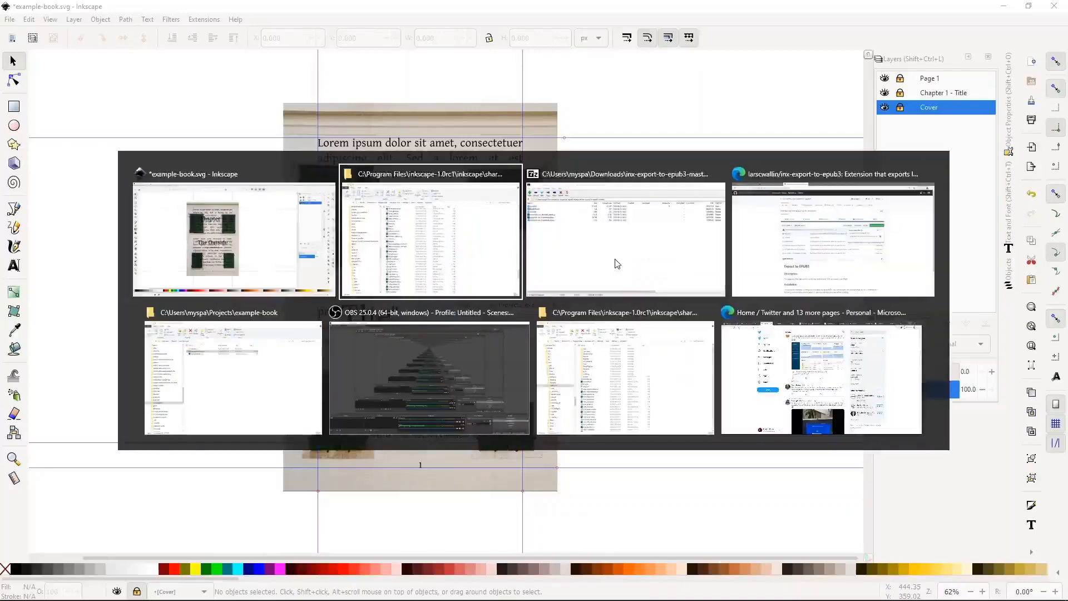
{"action": "left_click", "coordinate": [616, 264]}
{"action": "key", "text": "ctrl+a"}
{"action": "left_click", "coordinate": [854, 83]}
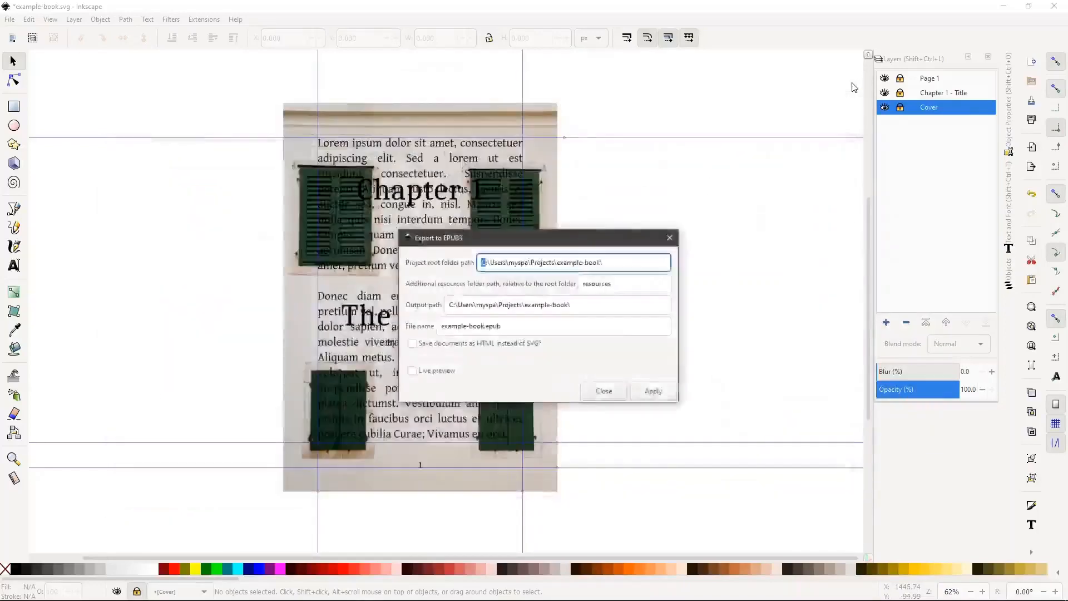
{"action": "key", "text": "alt+Tab"}
{"action": "key", "text": "alt+Tab"}
{"action": "key", "text": "alt+Tab"}
{"action": "key", "text": "alt+Tab"}
{"action": "key", "text": "alt+shift+Tab"}
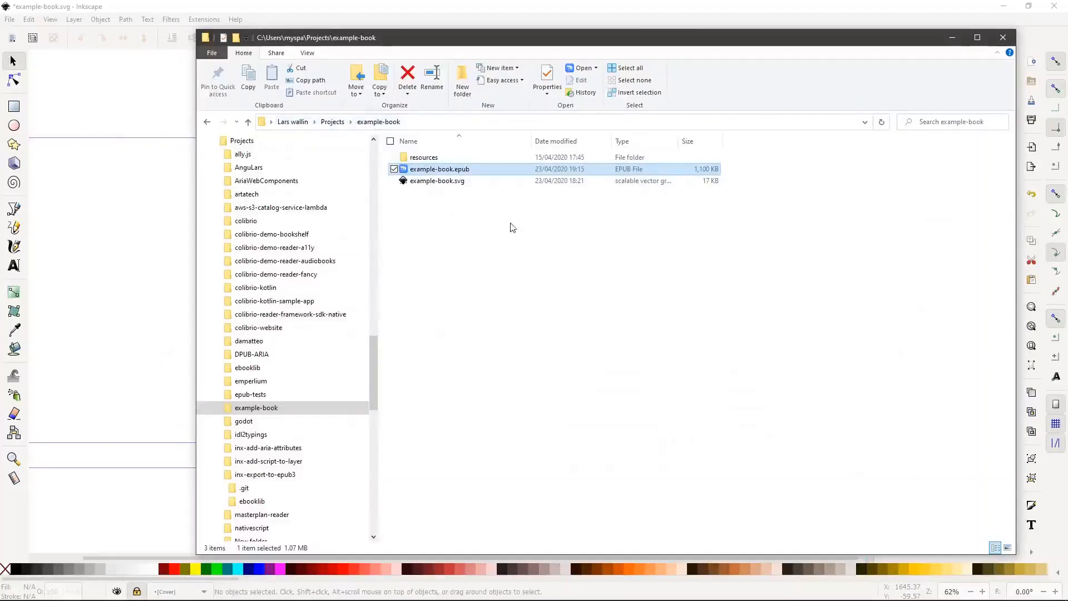
Compare example-book.epub (1,100 KB) with example-book.svg (17 KB), then return to Inkscape's export settings
{"action": "left_click", "coordinate": [459, 193]}
{"action": "left_click", "coordinate": [433, 170]}
{"action": "left_click", "coordinate": [434, 207]}
{"action": "left_click", "coordinate": [445, 180]}
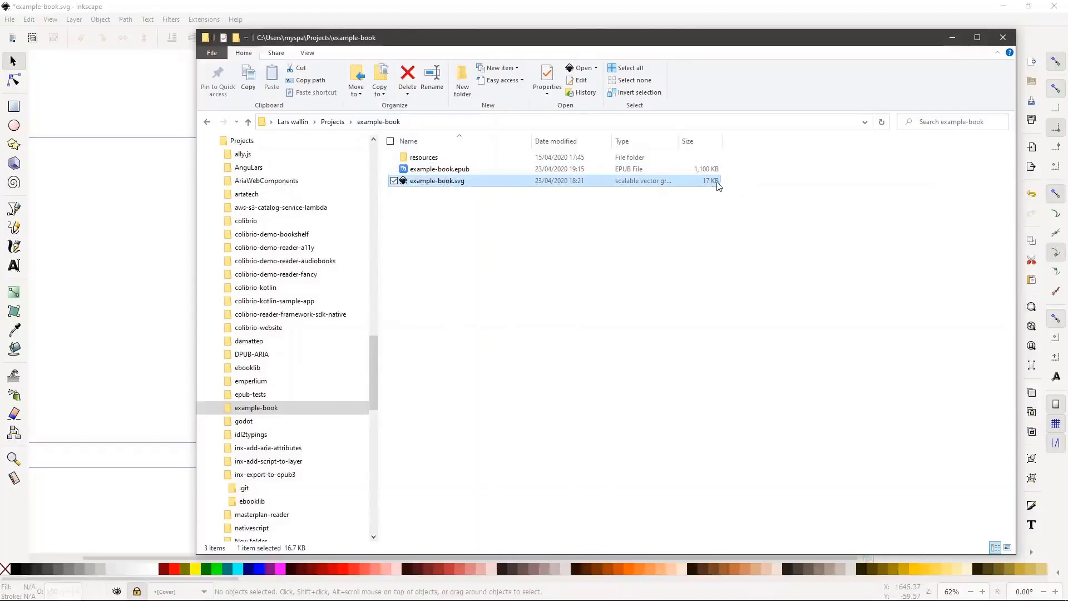
{"action": "left_click", "coordinate": [487, 271]}
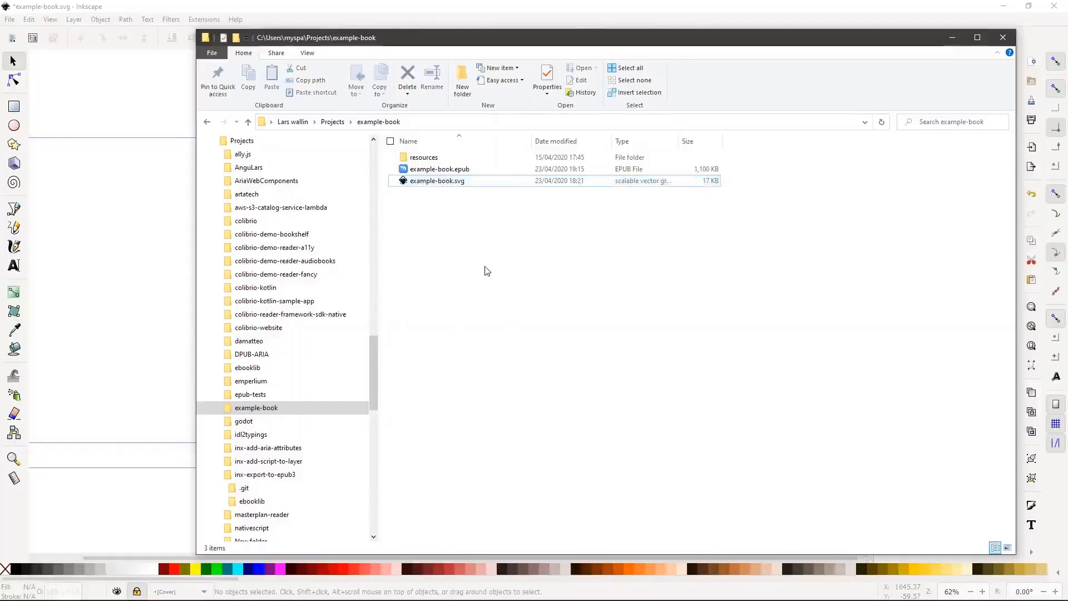
{"action": "key", "text": "alt+Tab"}
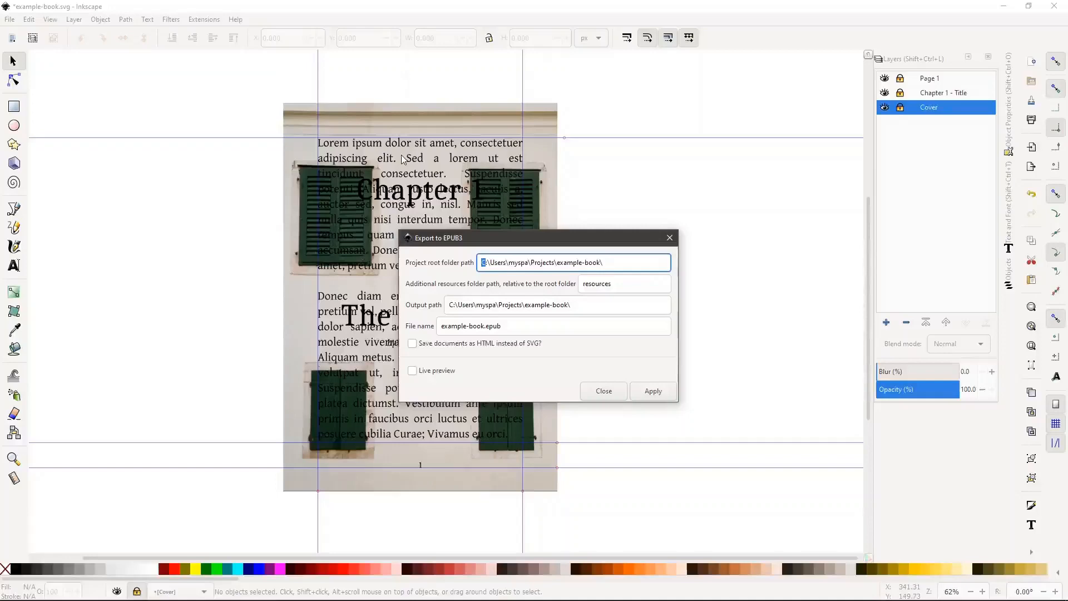
{"action": "key", "text": "alt+Tab"}
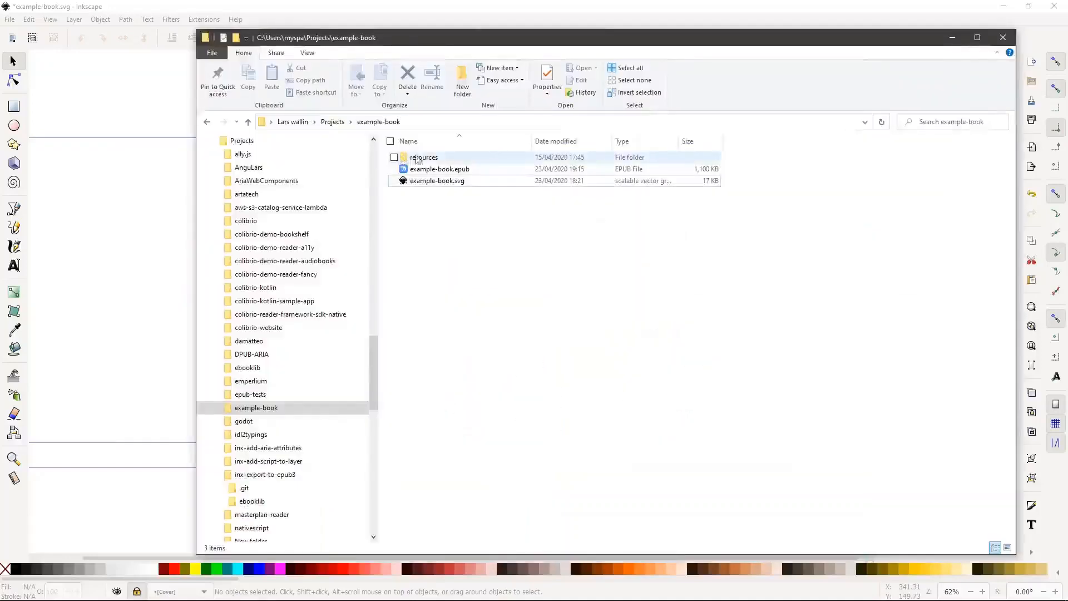
{"action": "double_click", "coordinate": [433, 158]}
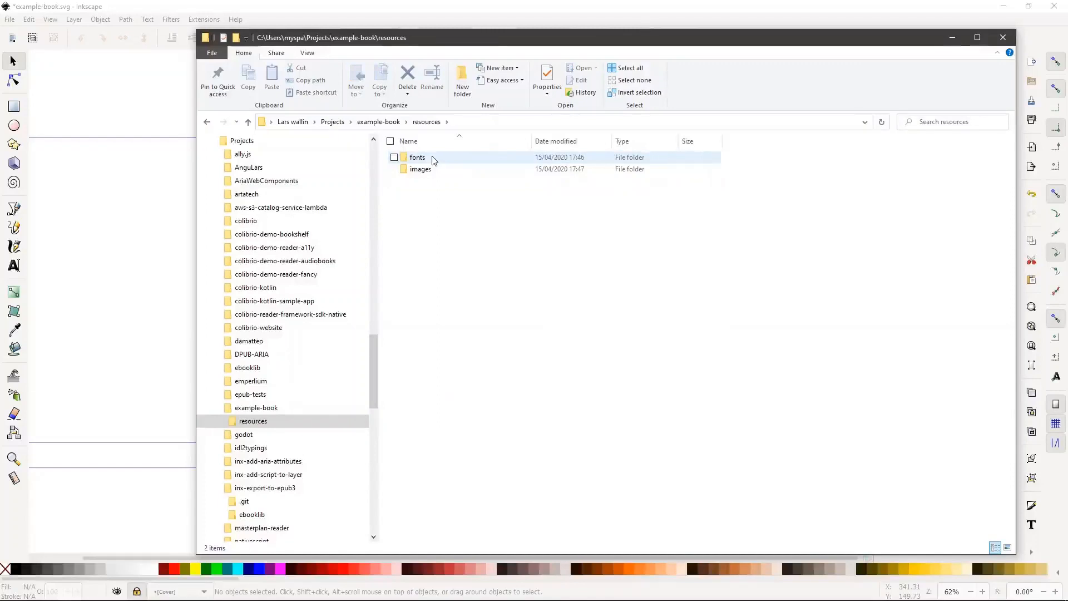
{"action": "double_click", "coordinate": [433, 160]}
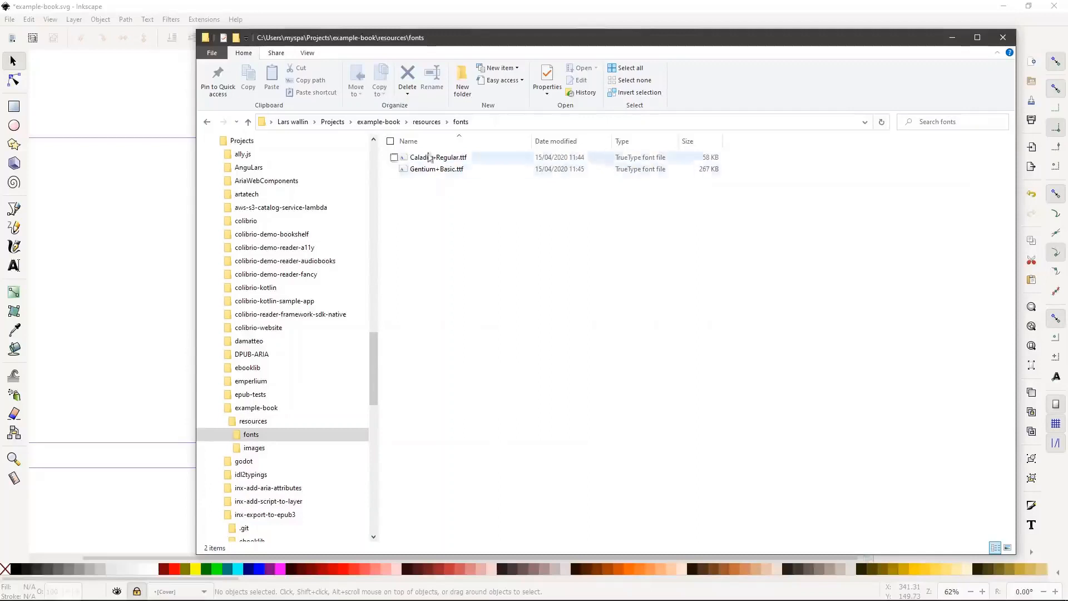
{"action": "left_click", "coordinate": [424, 122]}
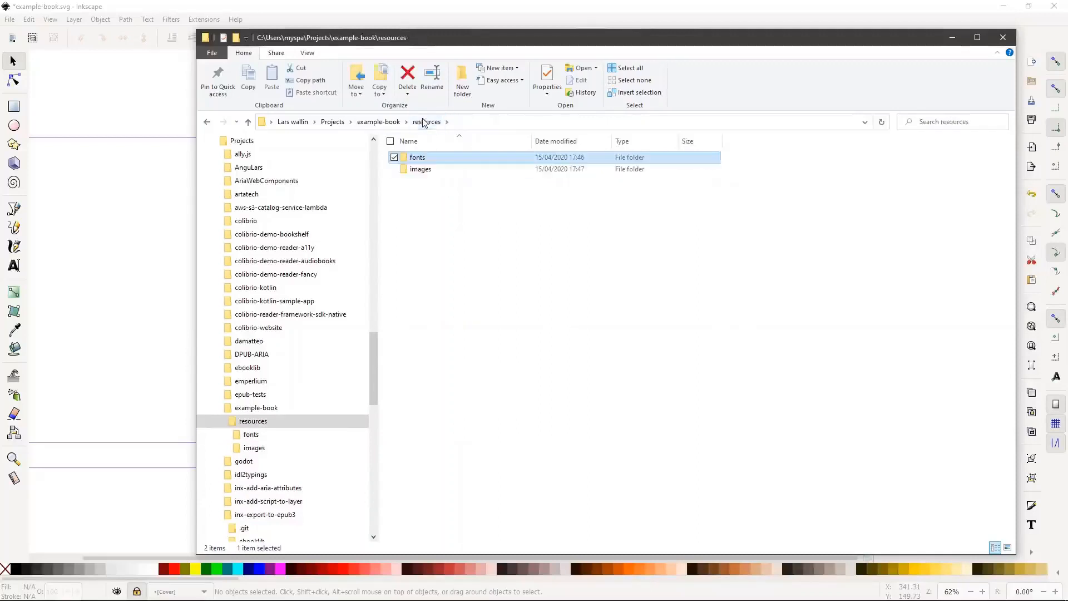
{"action": "left_click", "coordinate": [423, 170]}
{"action": "double_click", "coordinate": [423, 170]}
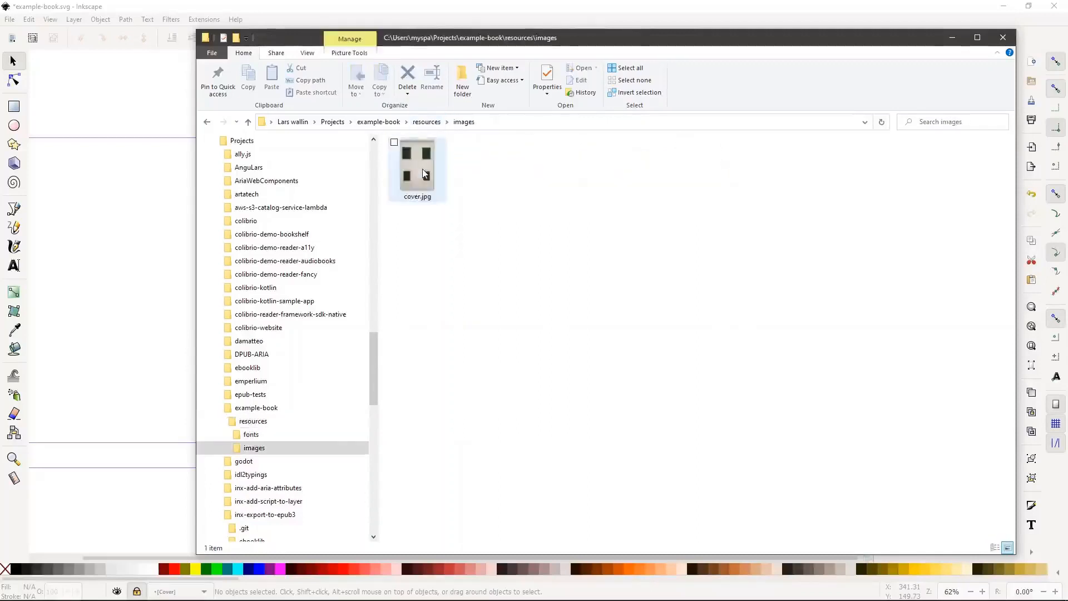
{"action": "left_click", "coordinate": [423, 173]}
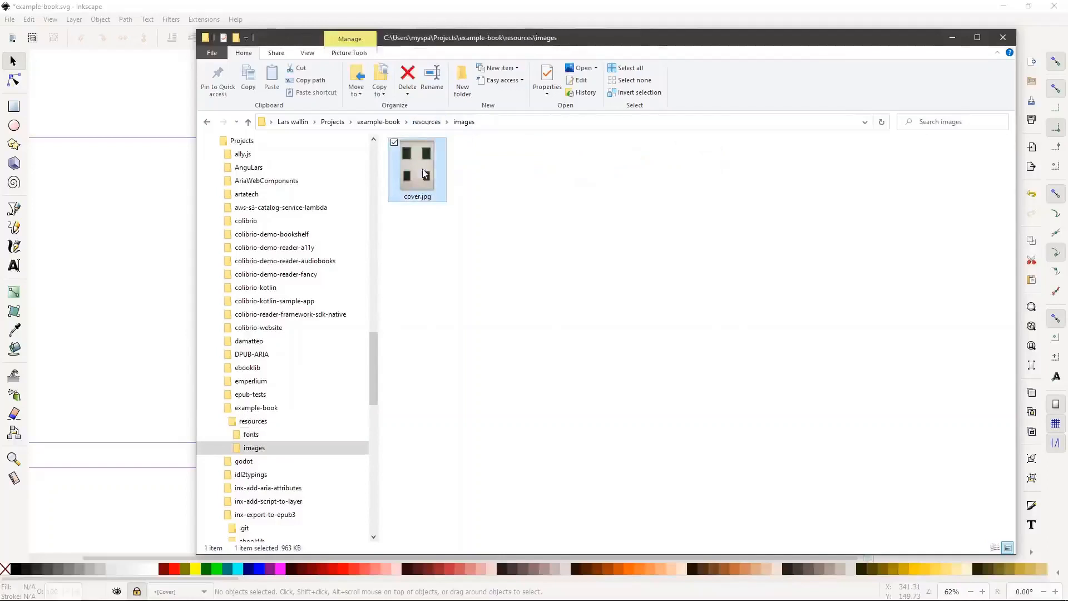
{"action": "left_click", "coordinate": [424, 122]}
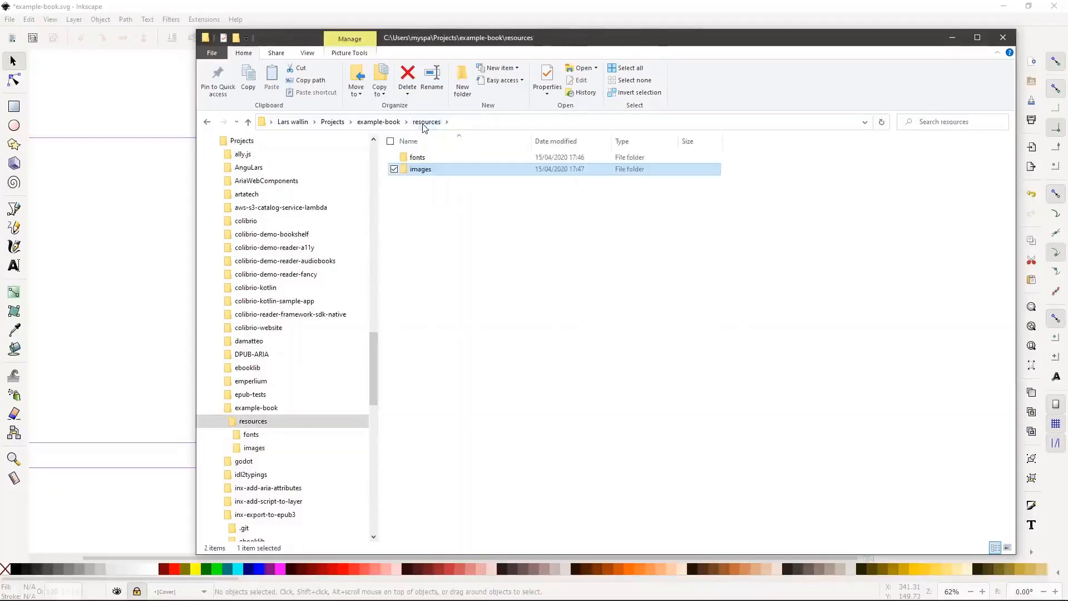
{"action": "left_click", "coordinate": [376, 122]}
{"action": "key", "text": "alt+Tab"}
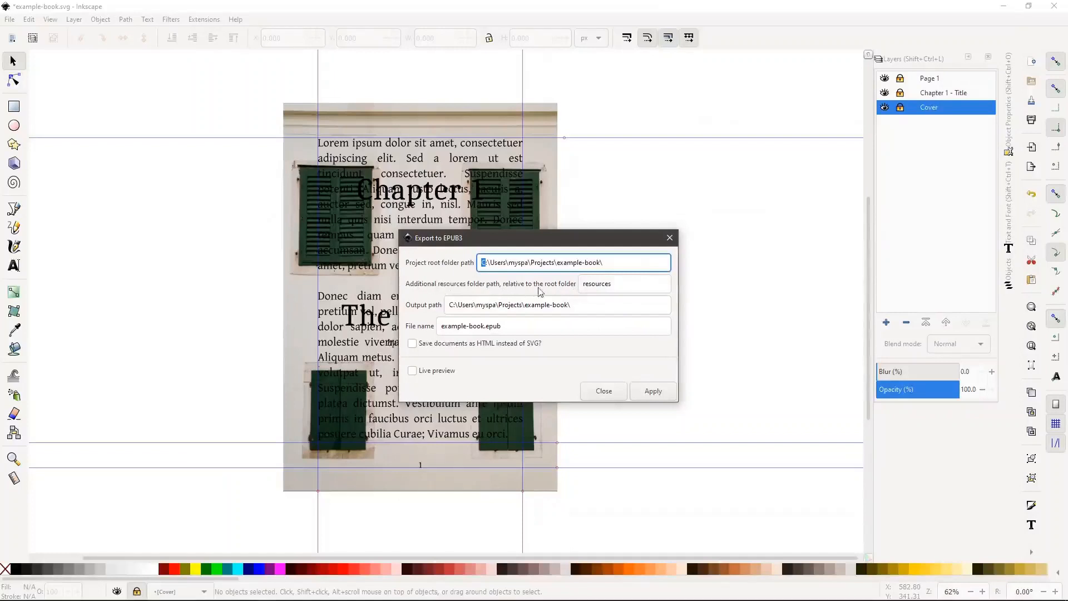
{"action": "left_click", "coordinate": [629, 282]}
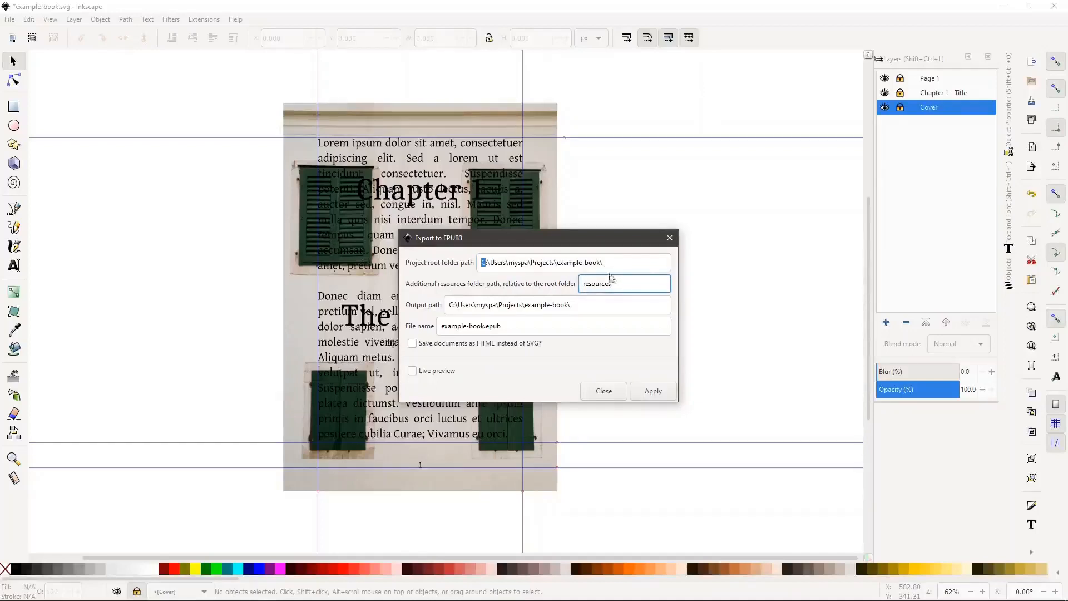
{"action": "left_click", "coordinate": [610, 263]}
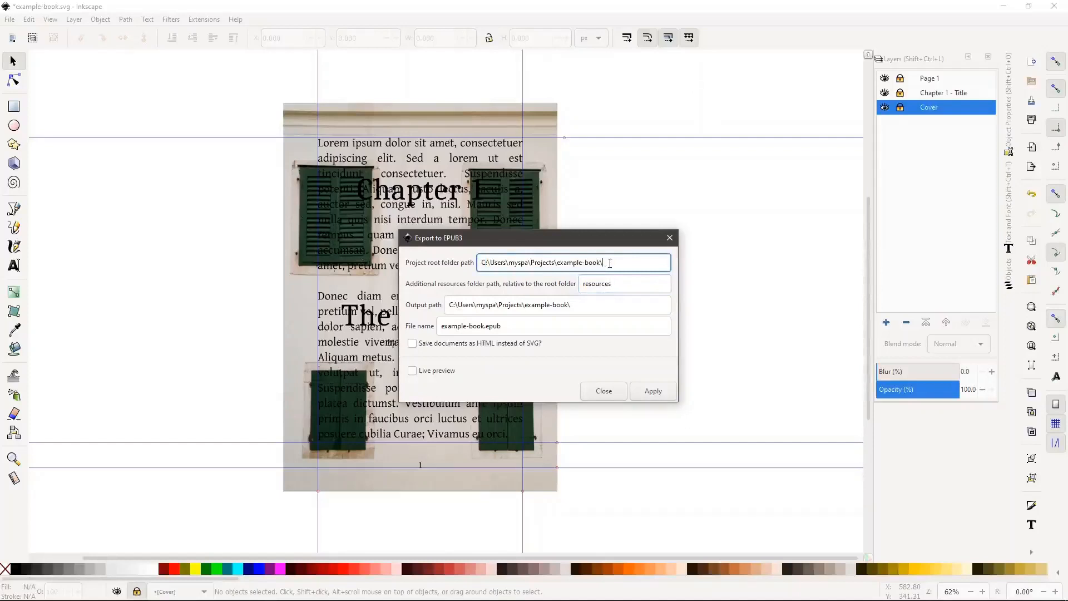
{"action": "left_click", "coordinate": [590, 302]}
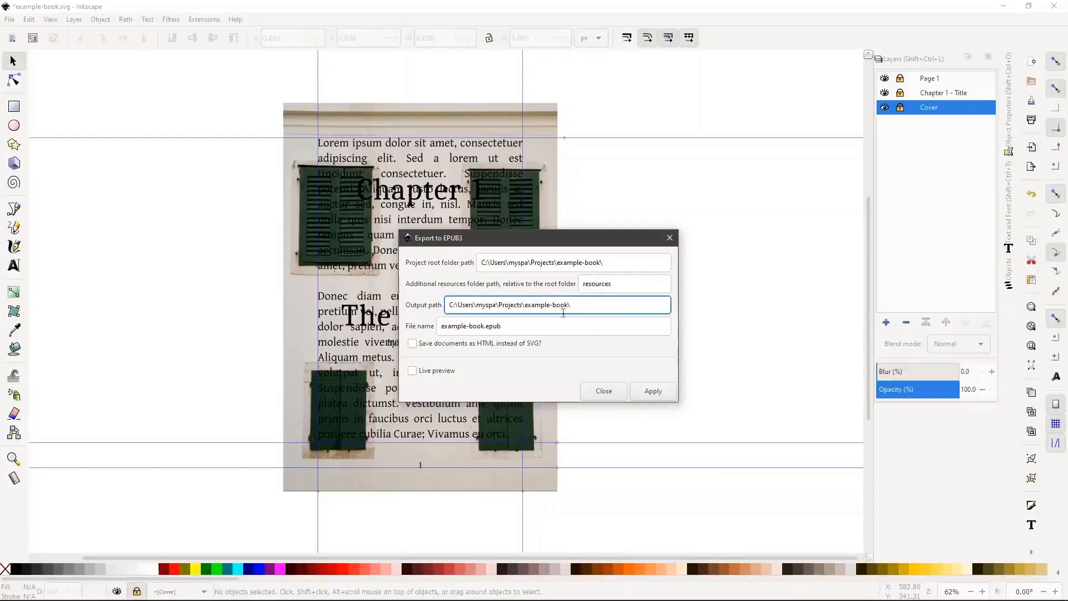
{"action": "left_click", "coordinate": [546, 323]}
{"action": "key", "text": "alt+Tab"}
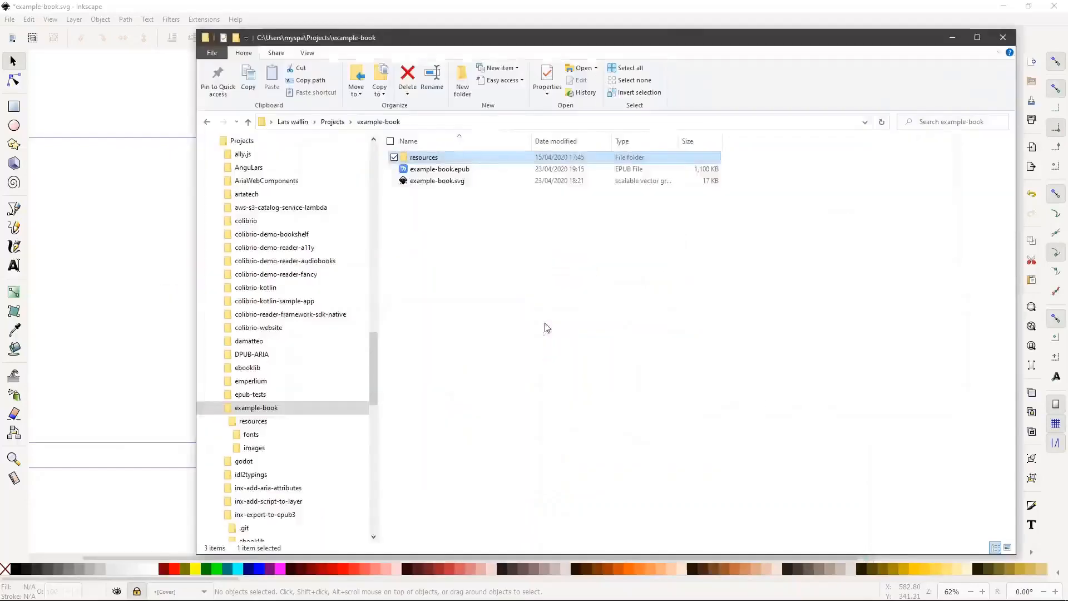
{"action": "left_click", "coordinate": [466, 174]}
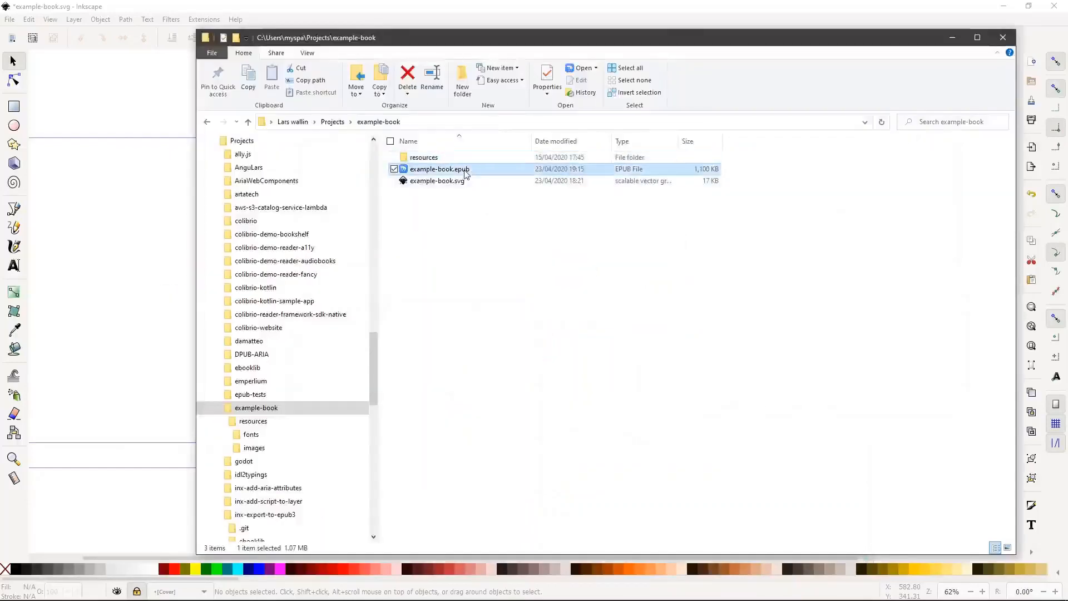
{"action": "key", "text": "alt+Tab"}
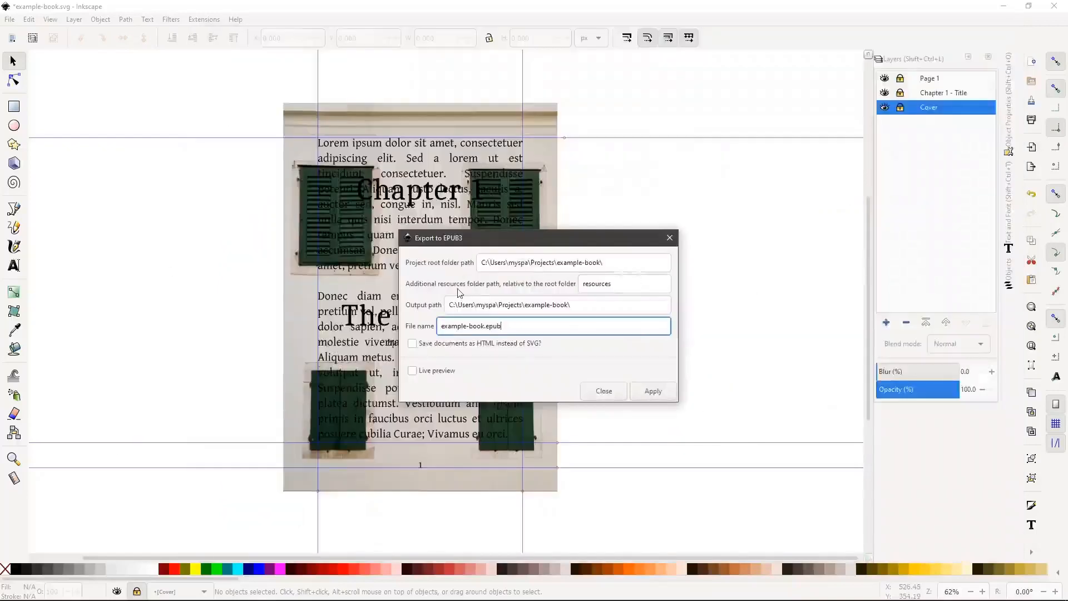